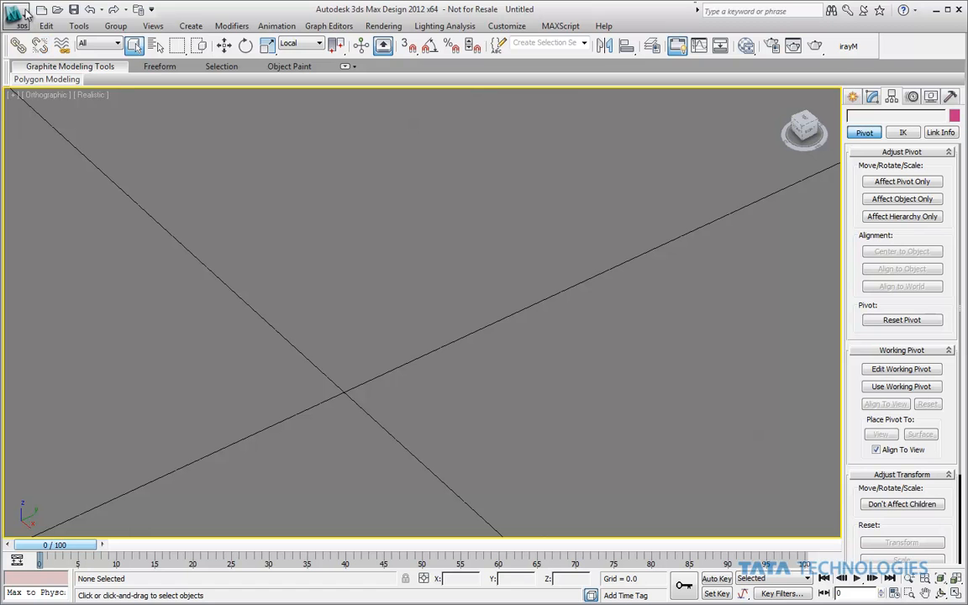
Step: Import the Inventor assembly "A500-1 - for 3DS Max.iam" as body objects, merging it with the current scene, and clear the selection
click(18, 17)
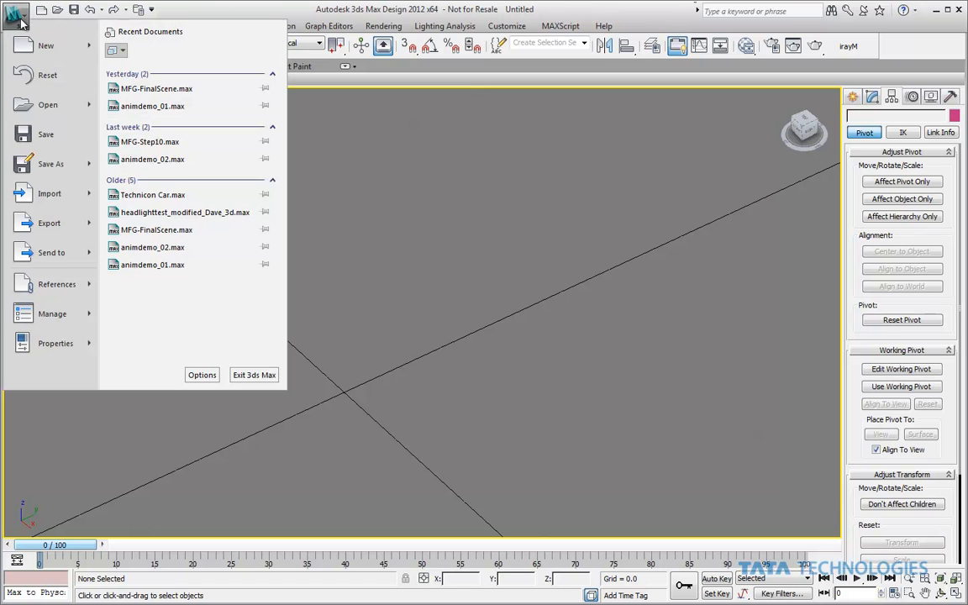
click(77, 198)
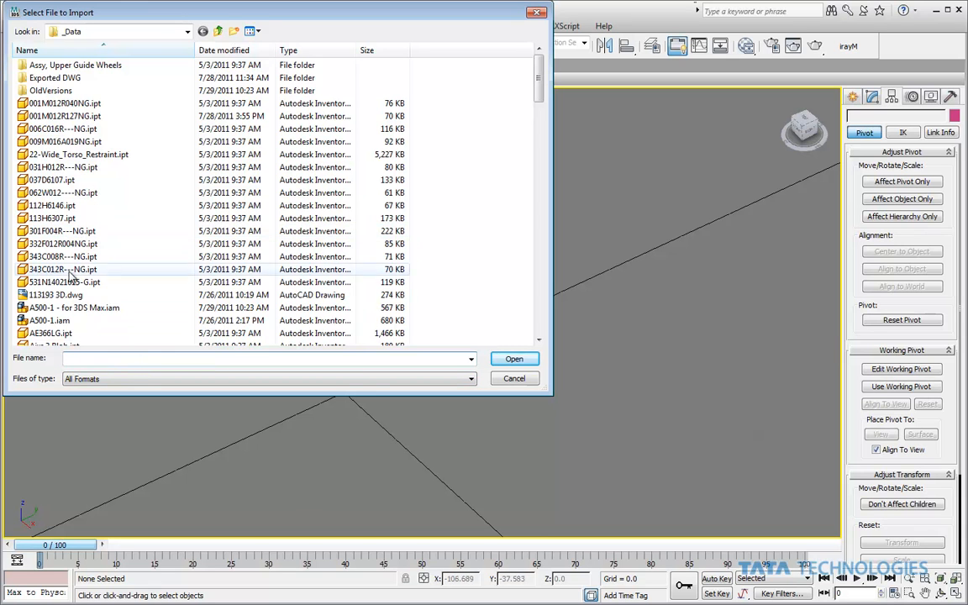
click(74, 309)
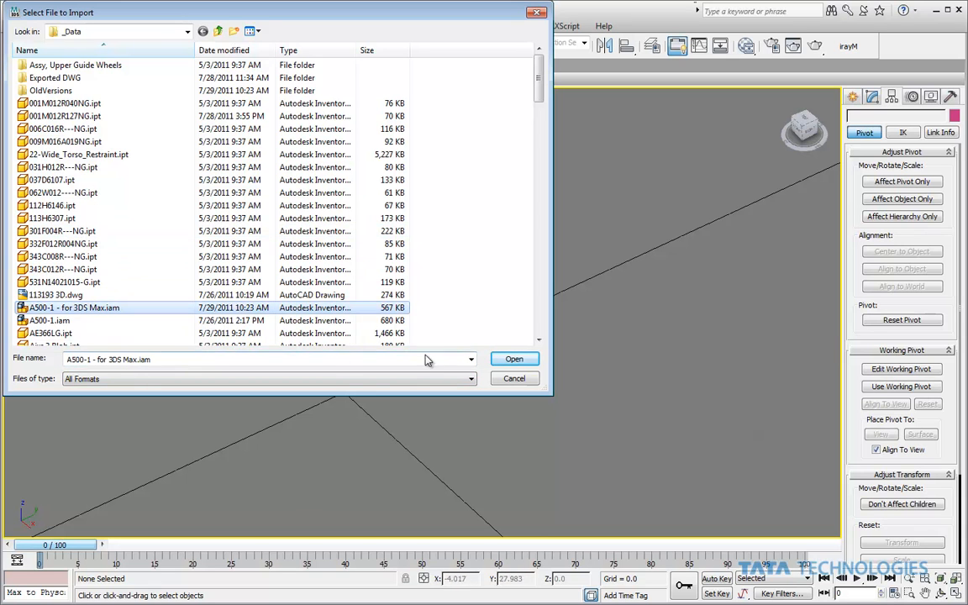
click(522, 361)
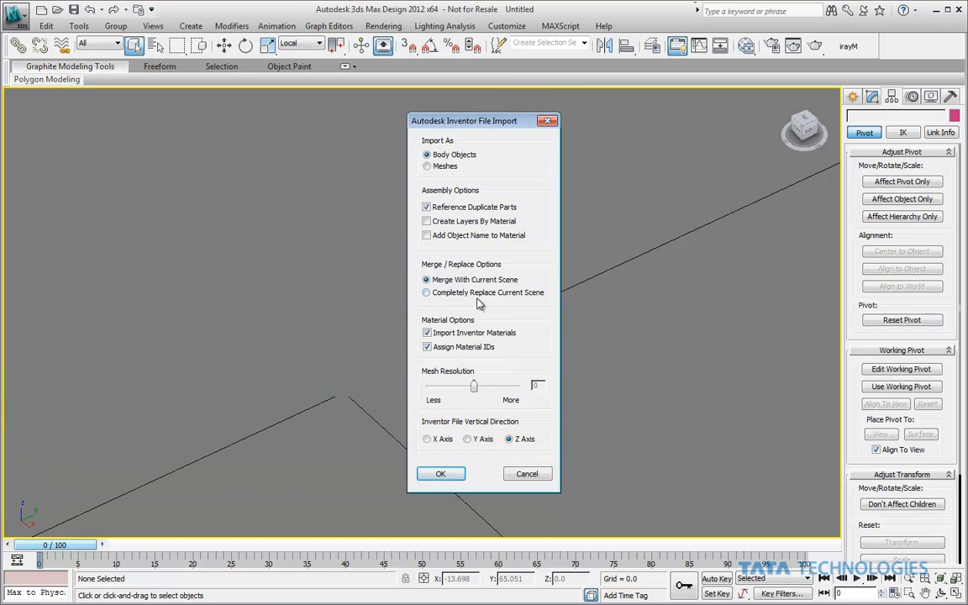
click(450, 476)
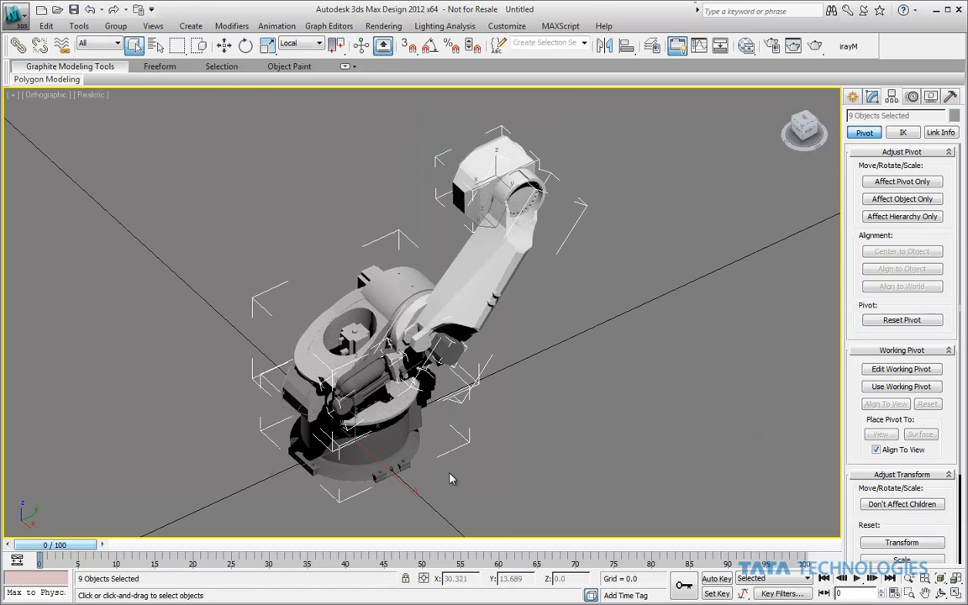
click(540, 310)
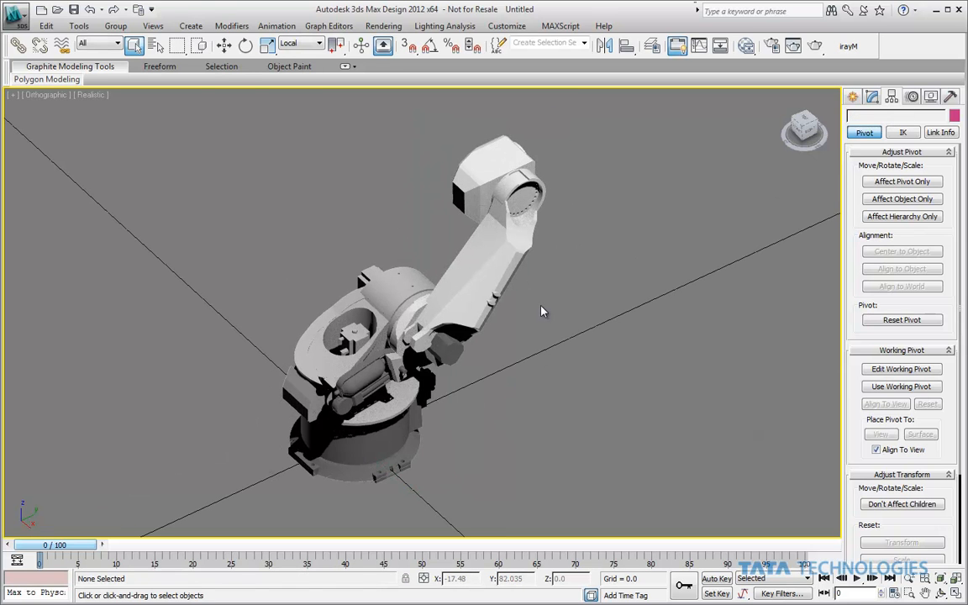
Step: Try rotating the Axis 2 arm about its imported pivot location
alt+middle_drag(431, 344, 505, 327)
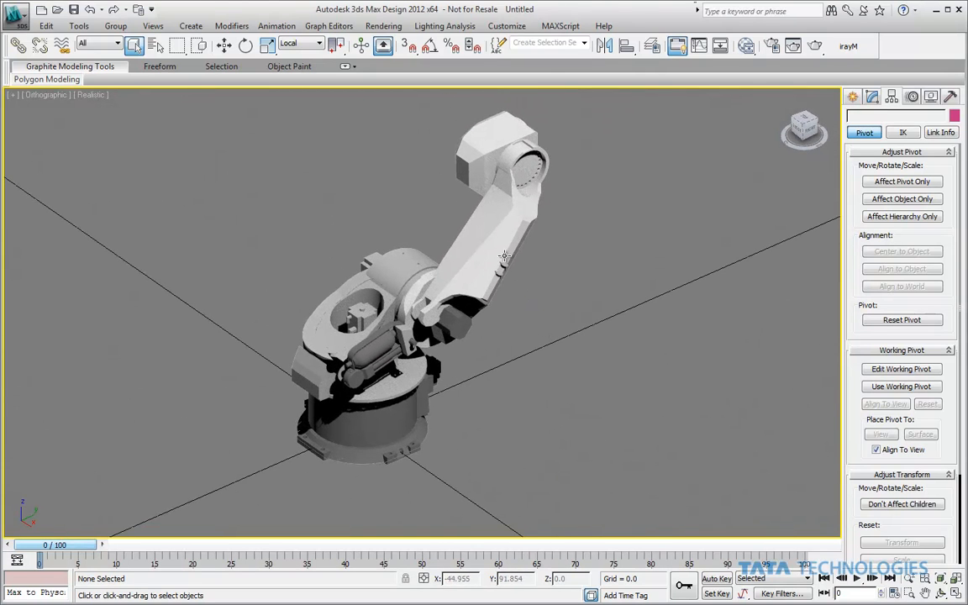
click(483, 229)
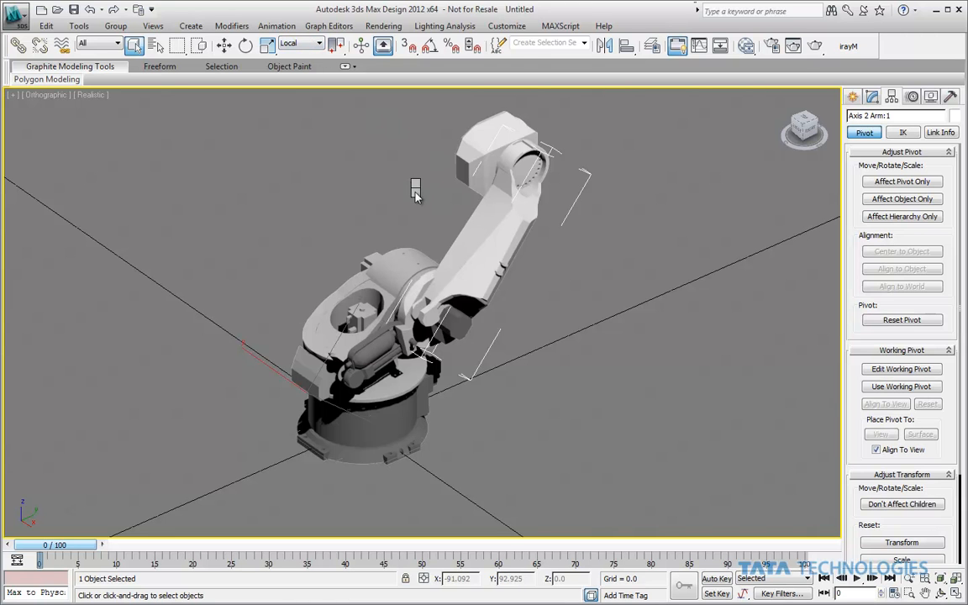
key(e)
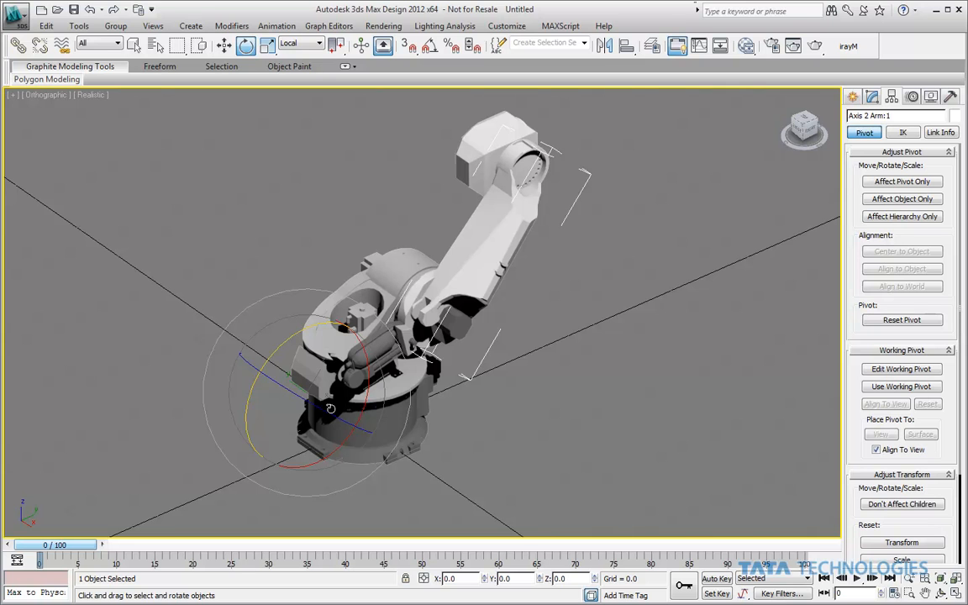
drag(252, 380, 252, 328)
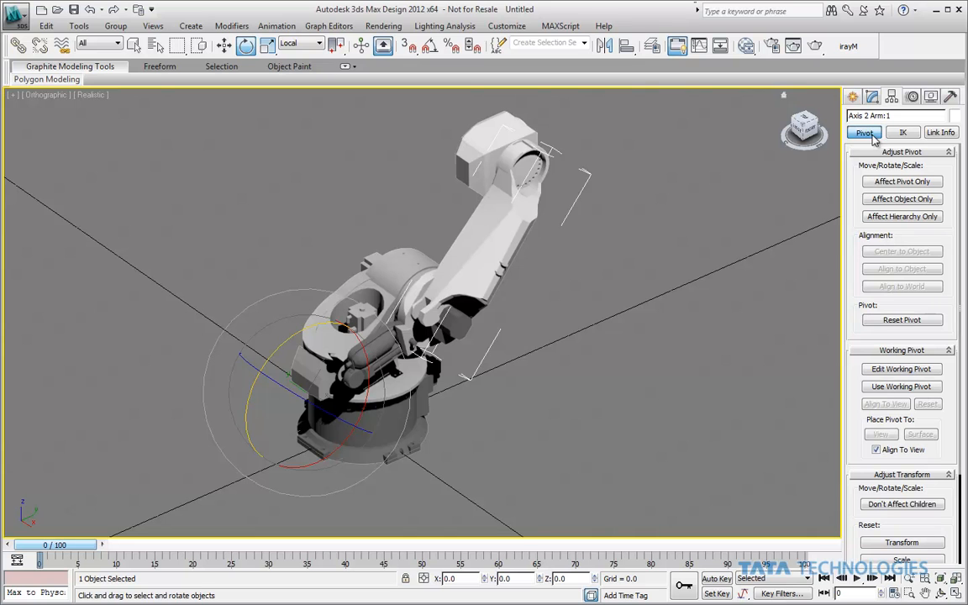
Step: Move only the Axis 2 arm's pivot to its lower joint in the right-side view, at about Y 19.2, Z 40.4
click(902, 182)
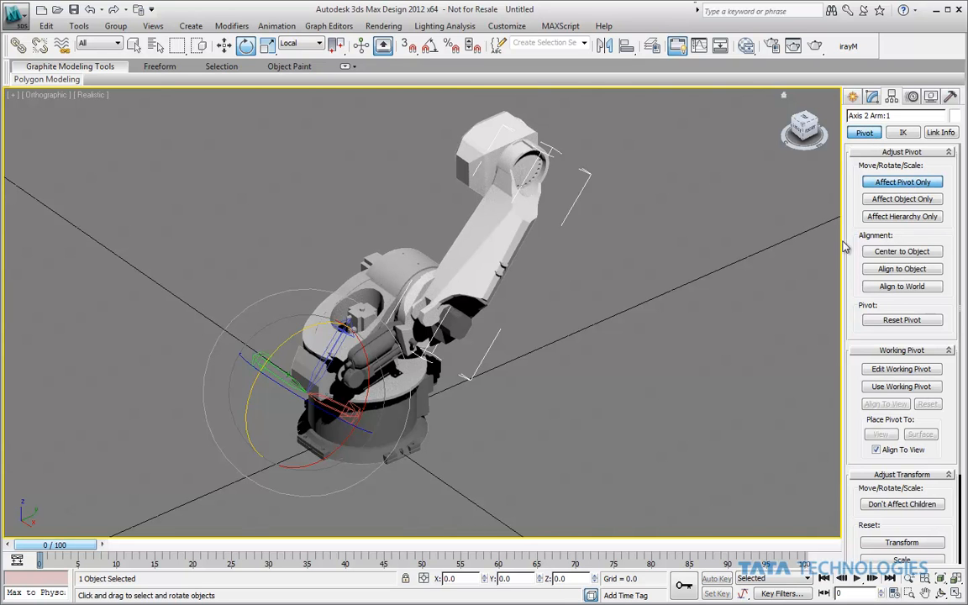
key(w)
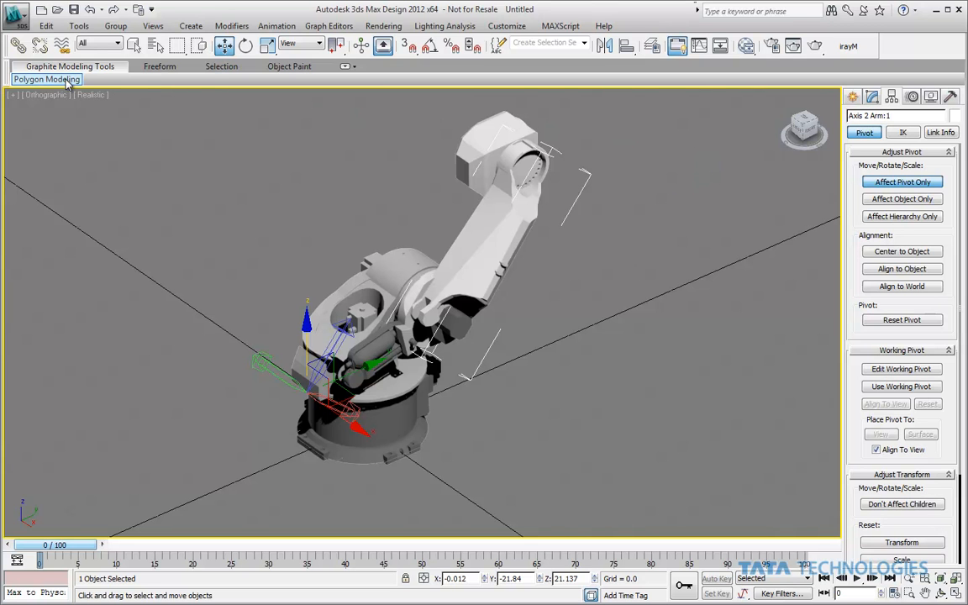
click(821, 137)
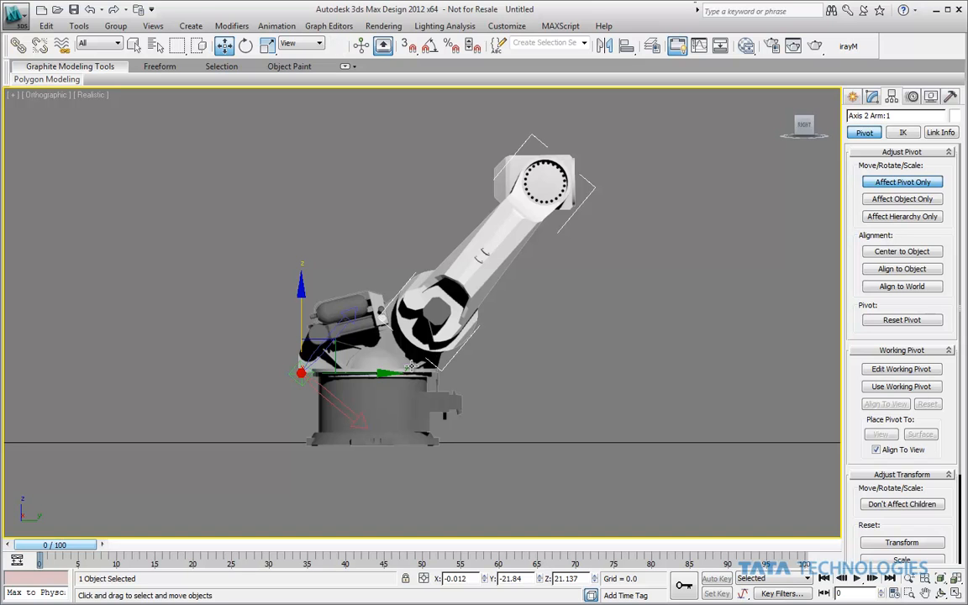
drag(393, 371, 529, 369)
drag(437, 286, 436, 222)
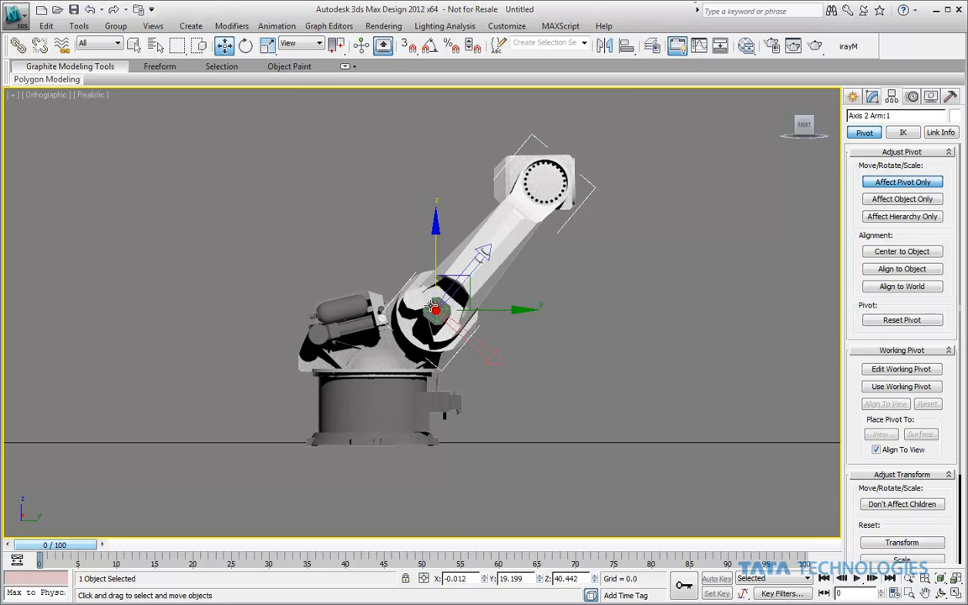
Step: Fine-tune the arm's pivot onto the joint centre at about Y 19.7, Z 39.9, and return to the perspective home view
scroll(433, 304, up, 6)
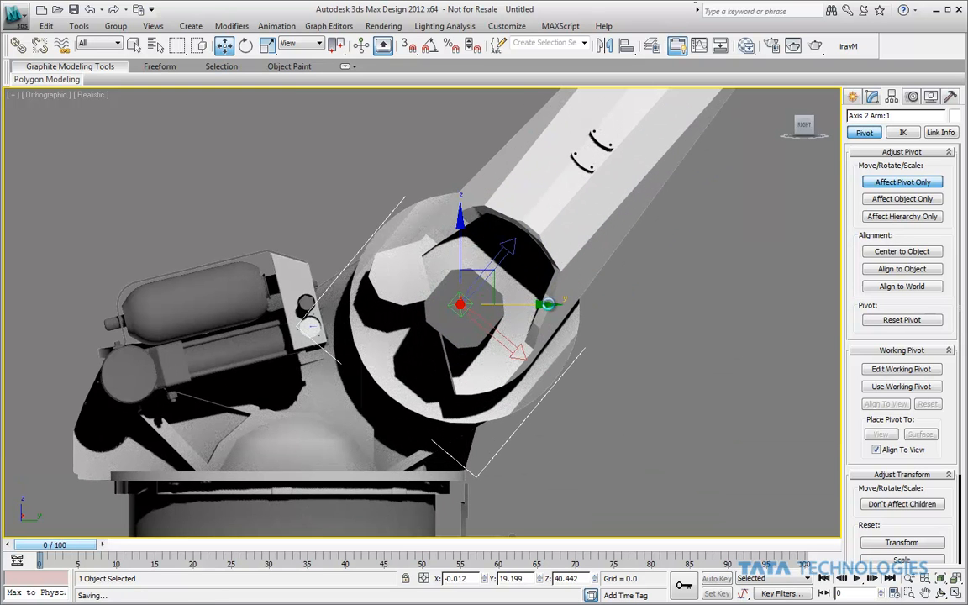
drag(546, 305, 554, 304)
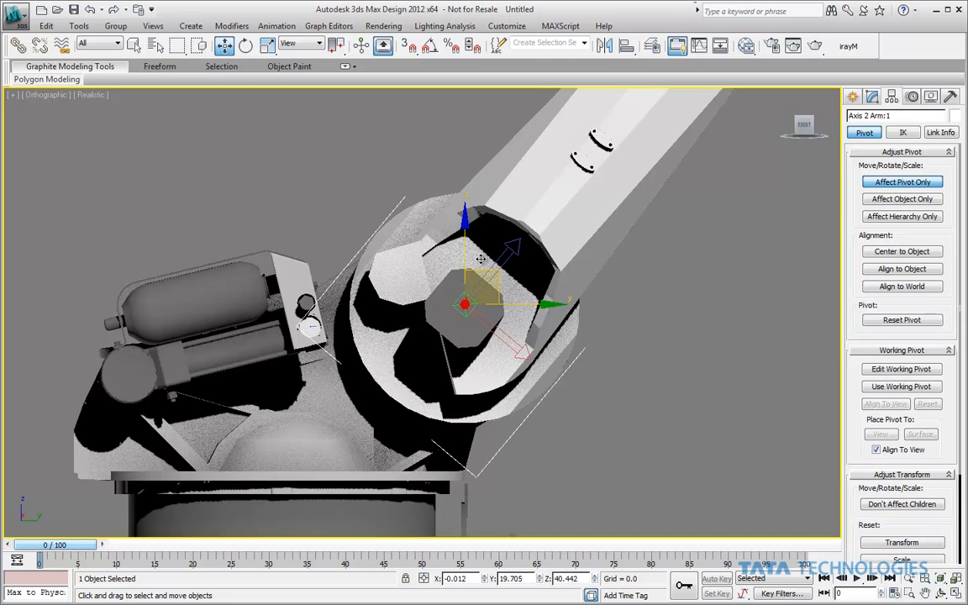
drag(463, 219, 462, 224)
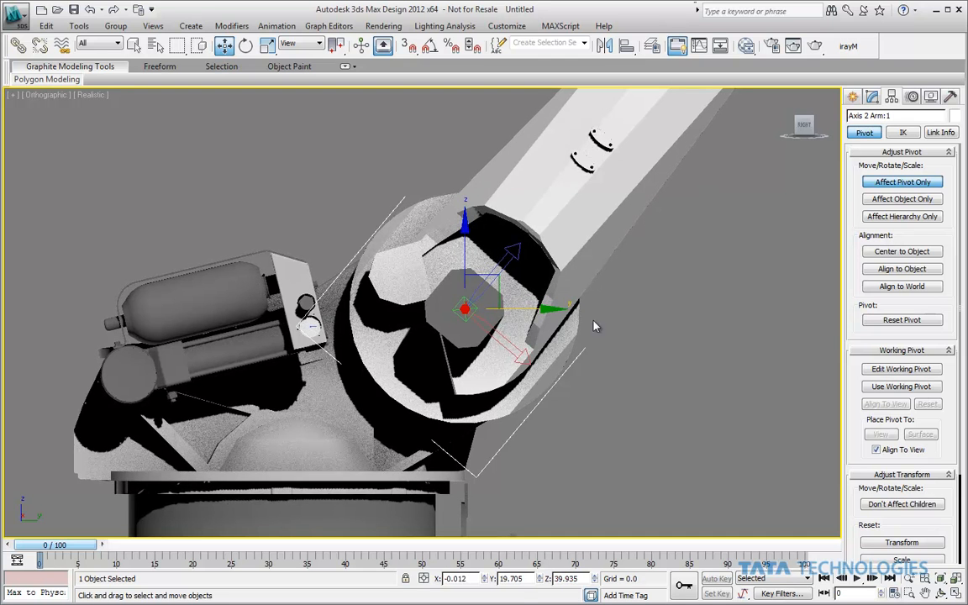
click(671, 333)
click(787, 100)
middle_drag(582, 146, 611, 295)
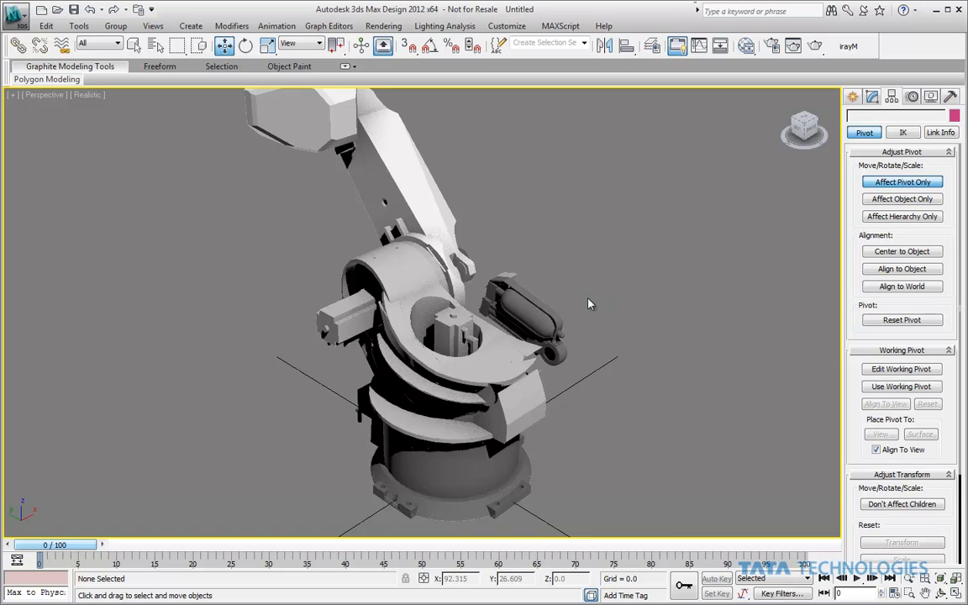
Step: Try rotating the Axis 2 arm's pivot on its own, and undo that rotation
click(416, 194)
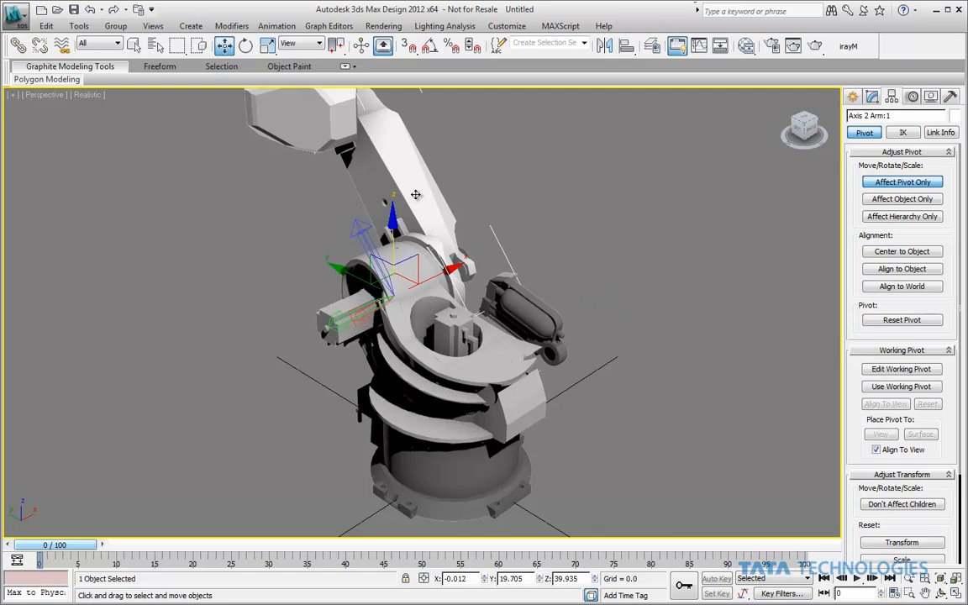
key(e)
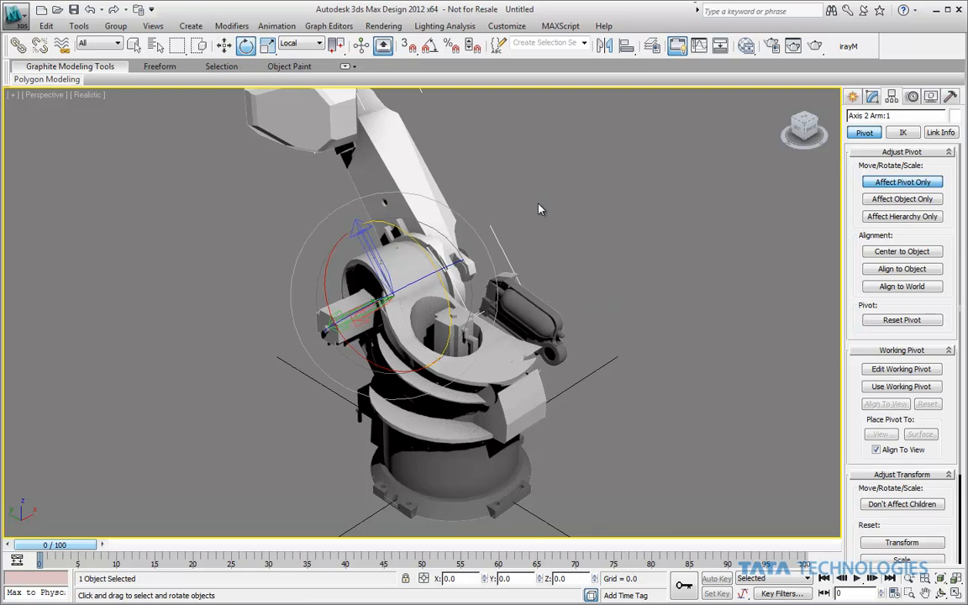
mouse_move(386, 228)
mouse_down()
mouse_move(418, 244)
mouse_move(402, 224)
mouse_up()
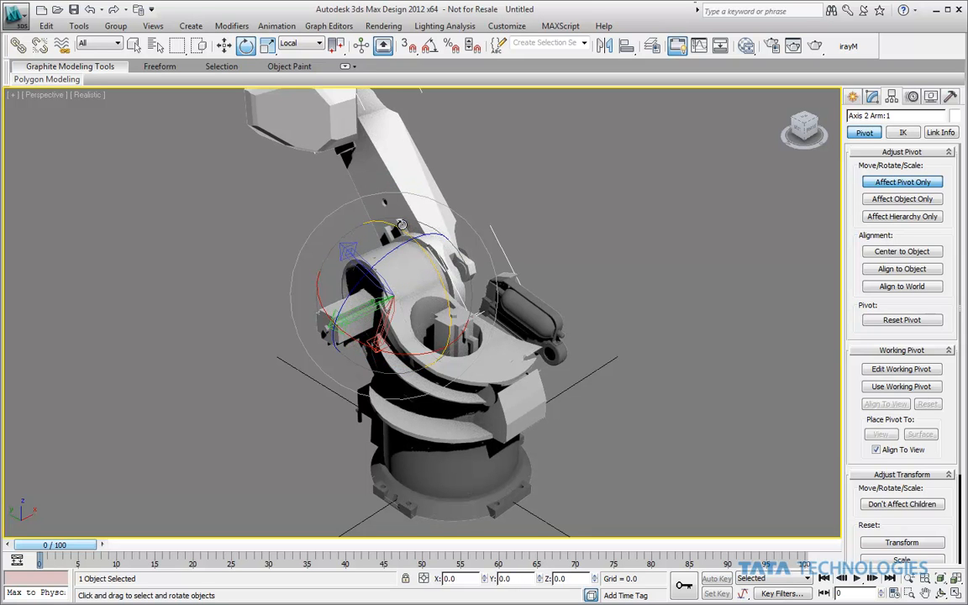
key(ctrl+z)
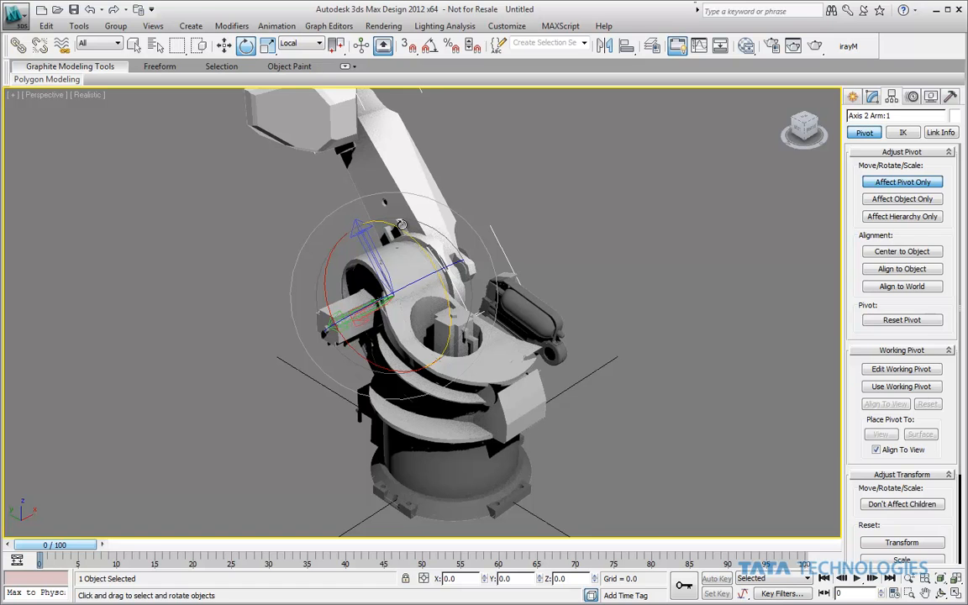
Step: Turn off pivot-only editing and test-rotate the Axis 2 arm about its relocated pivot, cancelling the rotation
click(903, 181)
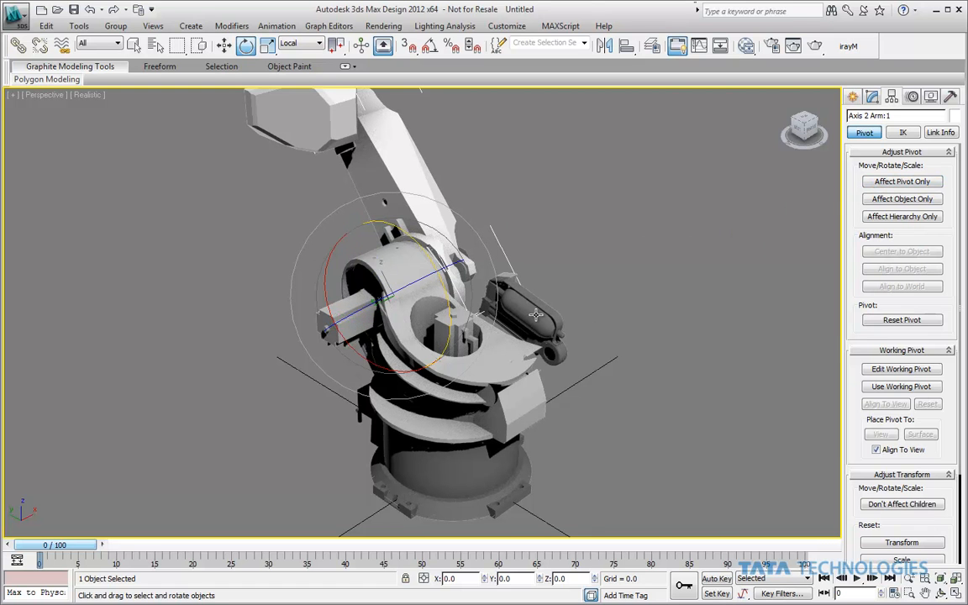
drag(403, 270, 423, 259)
right_click(423, 259)
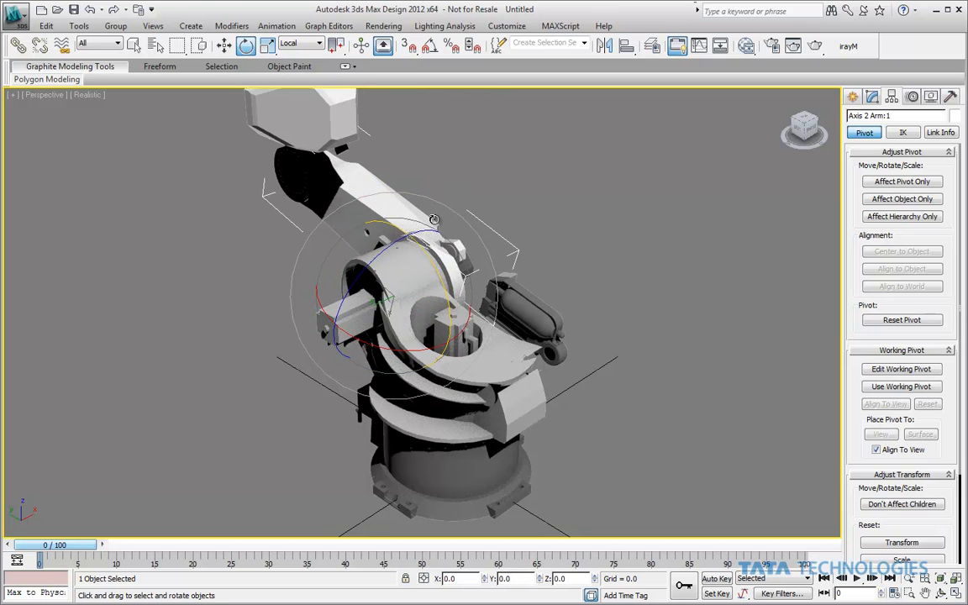
Step: Lock the Axis 2 arm's movement in X, Y and Z and its rotation in X and Z, leaving Y rotation free
middle_drag(528, 189, 547, 251)
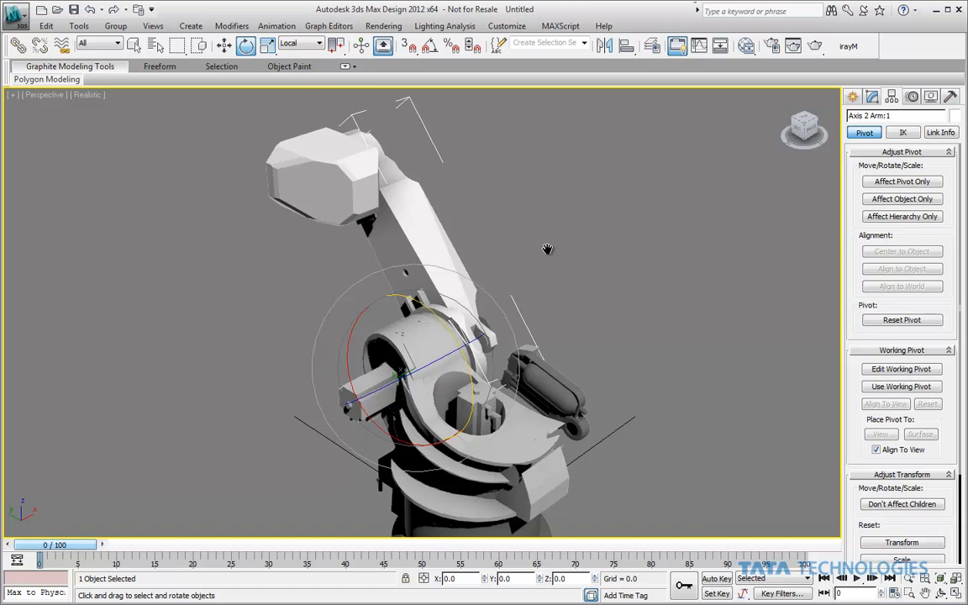
click(940, 133)
click(923, 179)
click(895, 180)
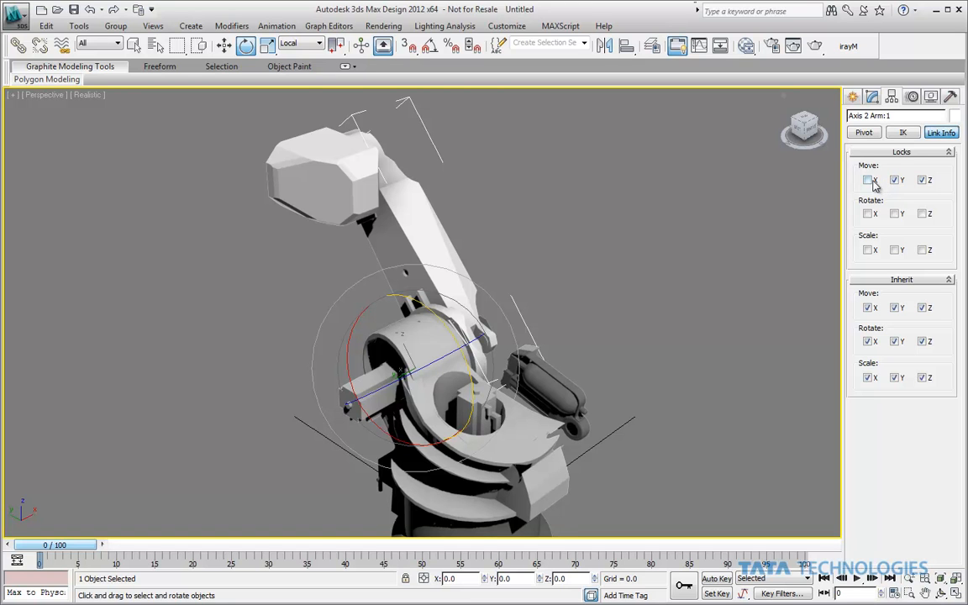
click(867, 216)
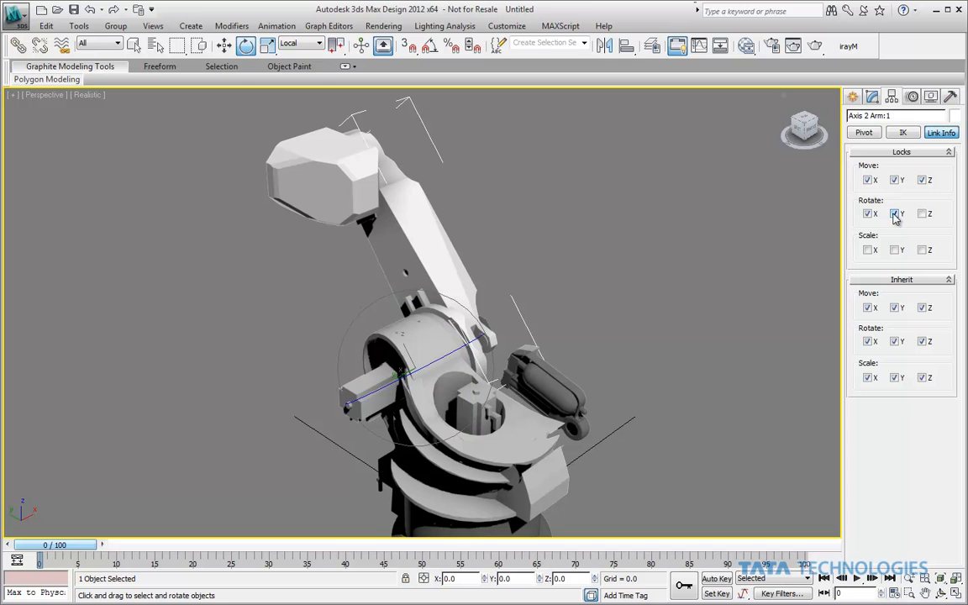
click(922, 215)
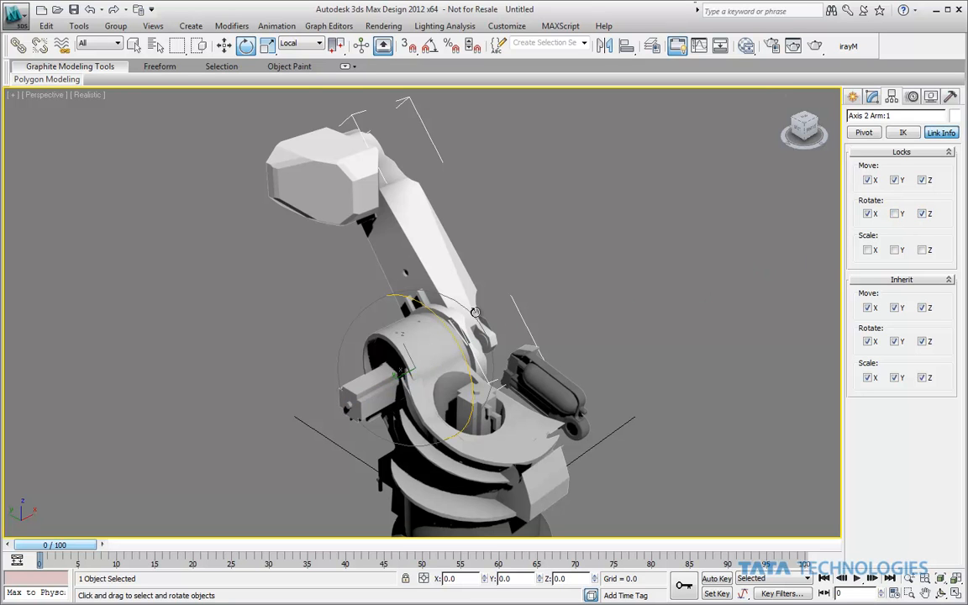
Step: Test-rotate the Axis 2 arm about its unlocked Y axis, cancel the rotation, and deselect the arm
drag(401, 295, 390, 274)
right_click(389, 275)
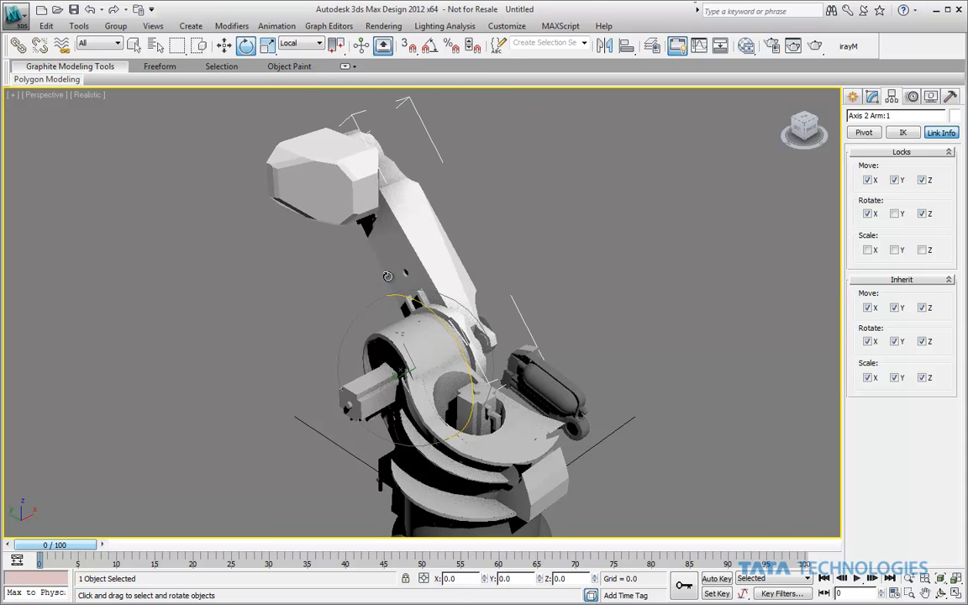
click(587, 206)
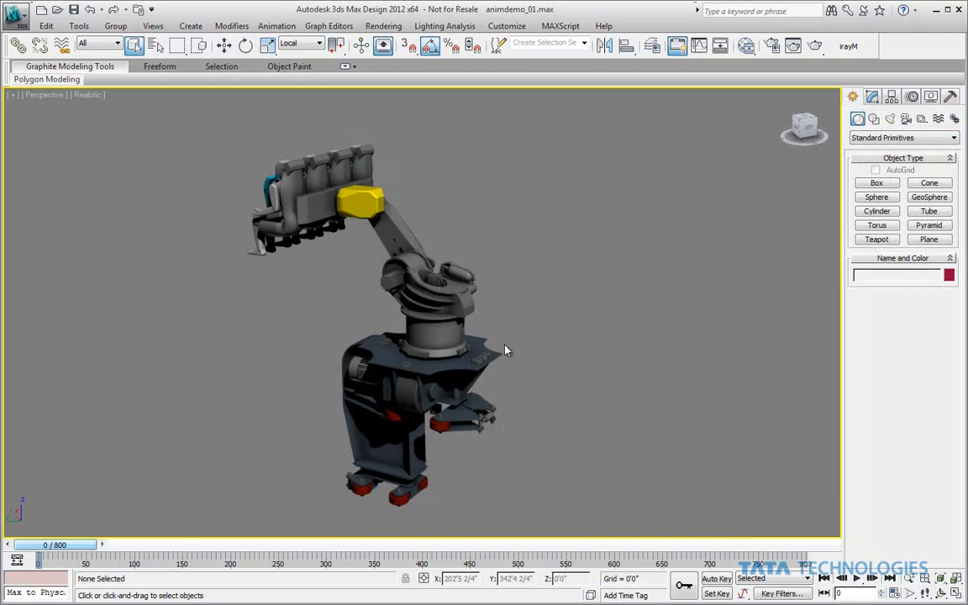
Step: Test-rotate the complete robot's Axis 2 arm using the Local reference coordinate system, and undo the rotation
click(401, 229)
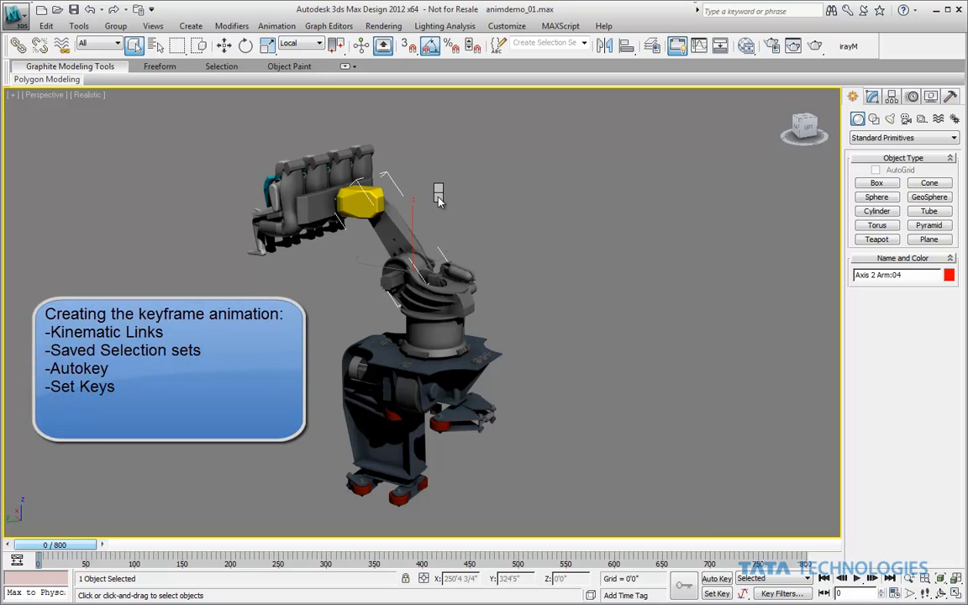
key(e)
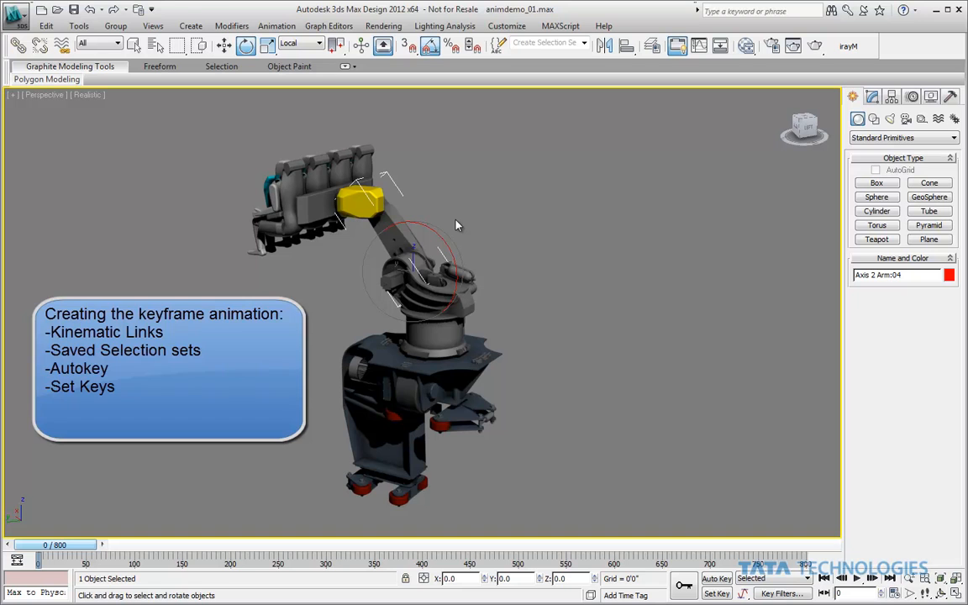
mouse_move(450, 236)
mouse_down()
mouse_move(448, 256)
mouse_move(450, 235)
mouse_up()
click(319, 44)
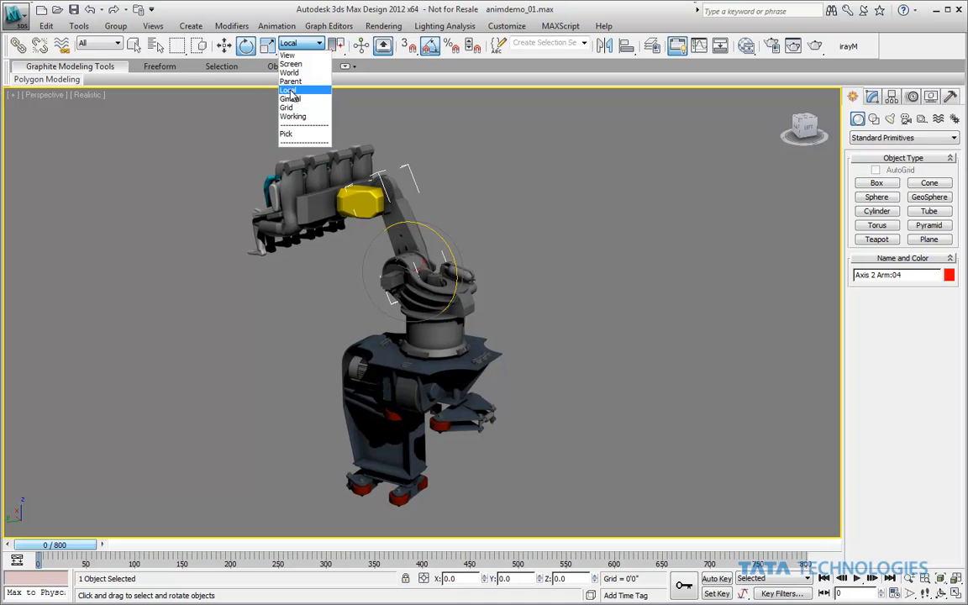
click(289, 90)
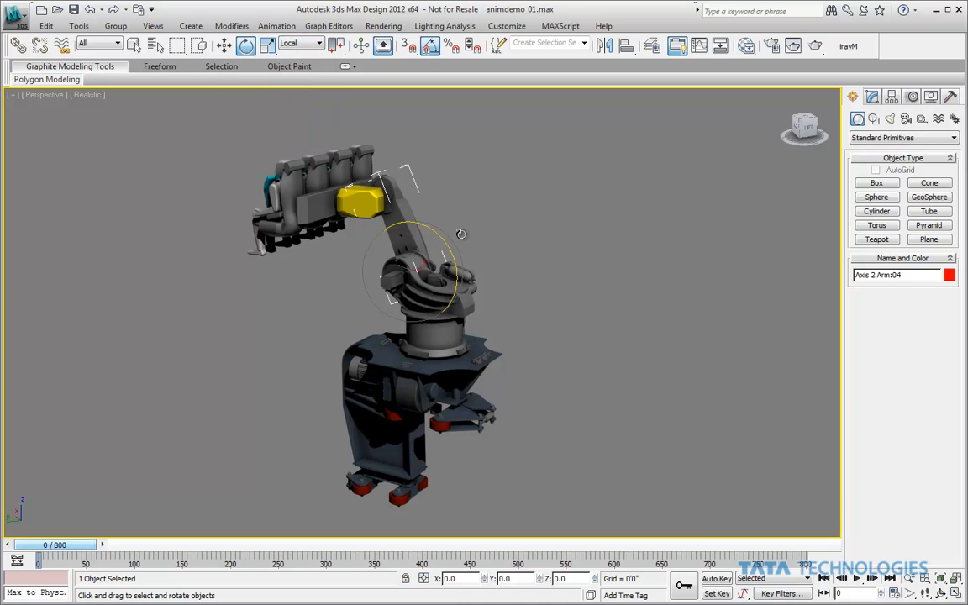
key(ctrl+z)
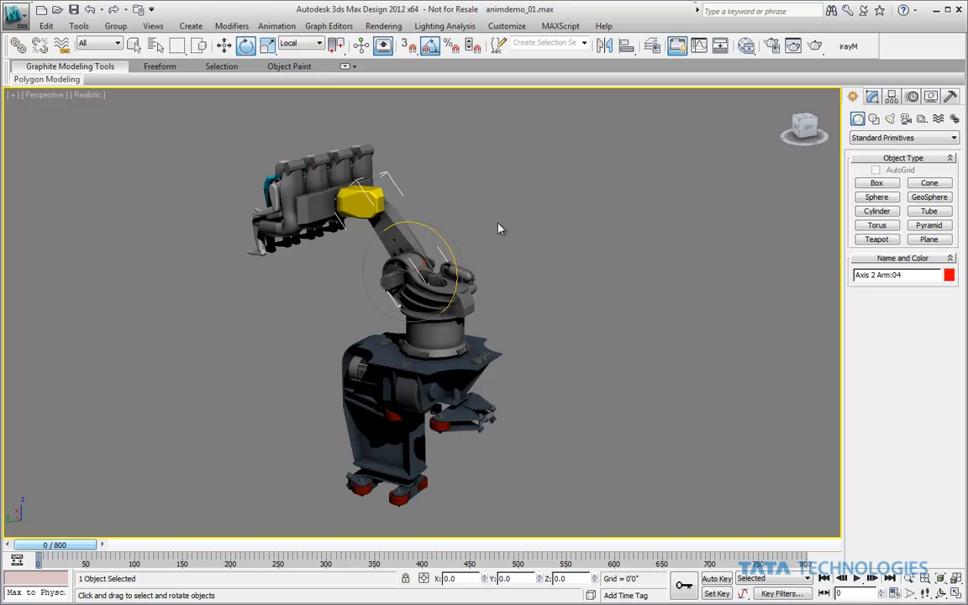
Step: Link the robot parts into a parent chain from the seat support bracket through the Axis 2 arm to the rotary body and its base
click(277, 191)
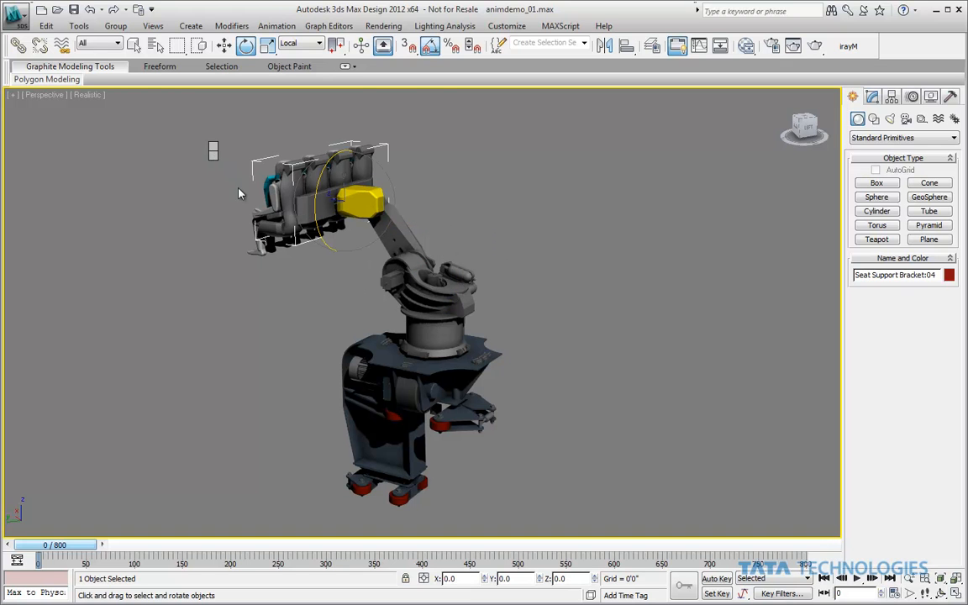
key(q)
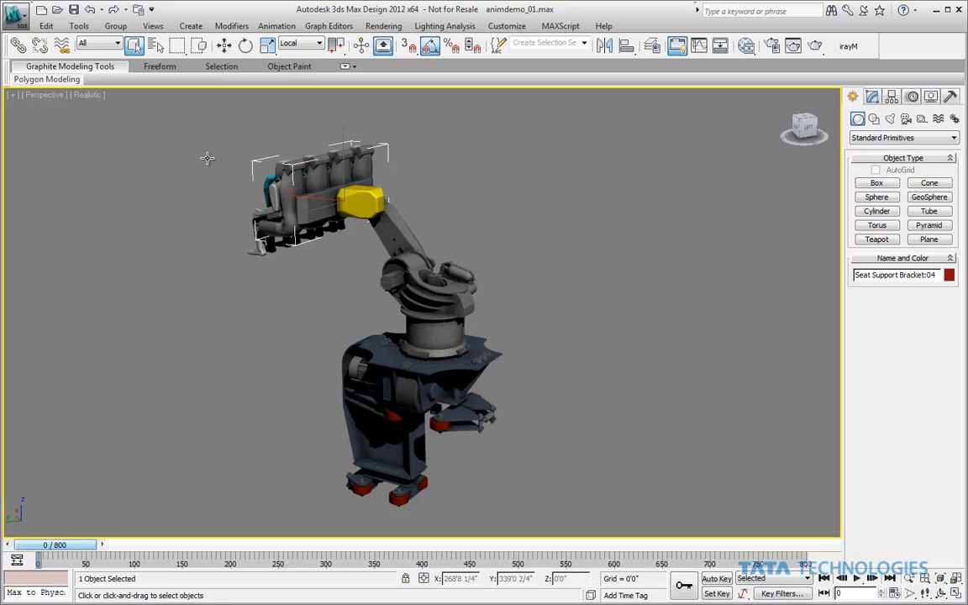
click(19, 45)
click(19, 45)
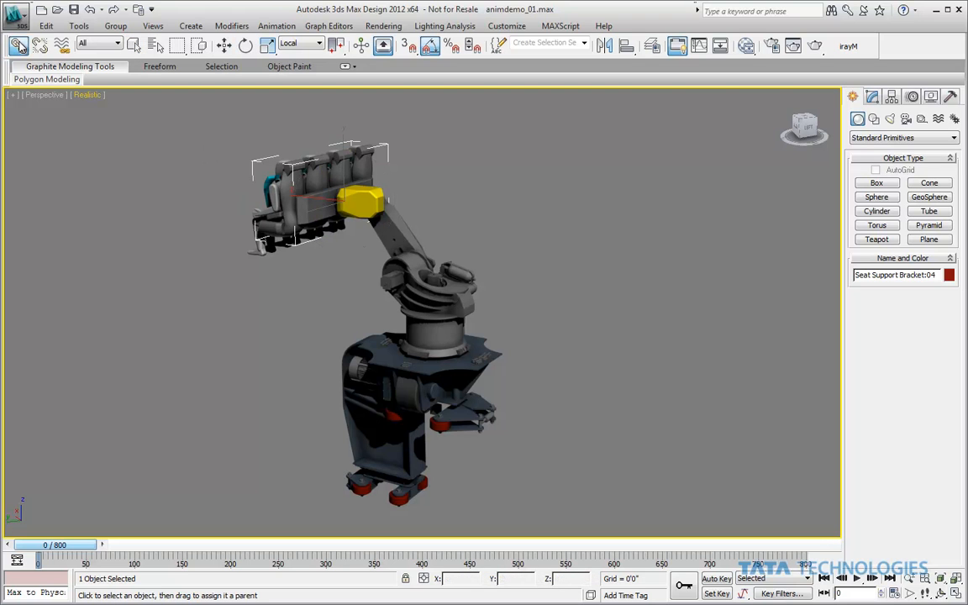
drag(313, 209, 402, 233)
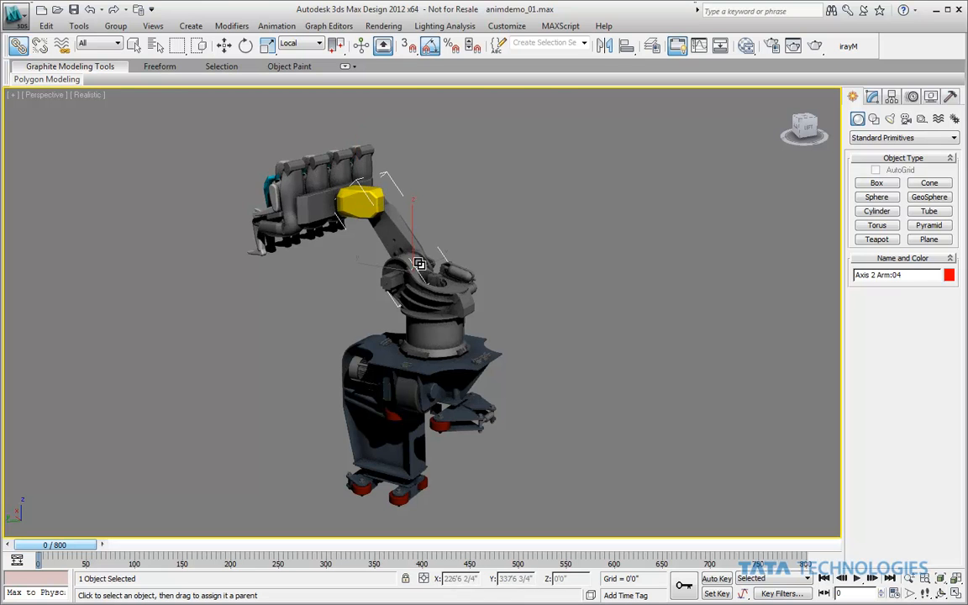
click(447, 302)
click(436, 339)
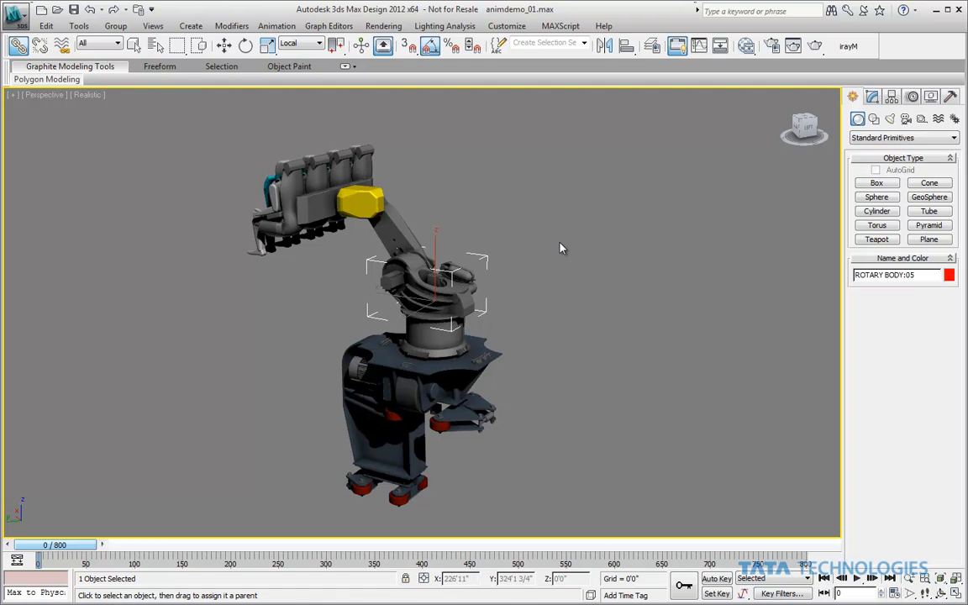
click(508, 240)
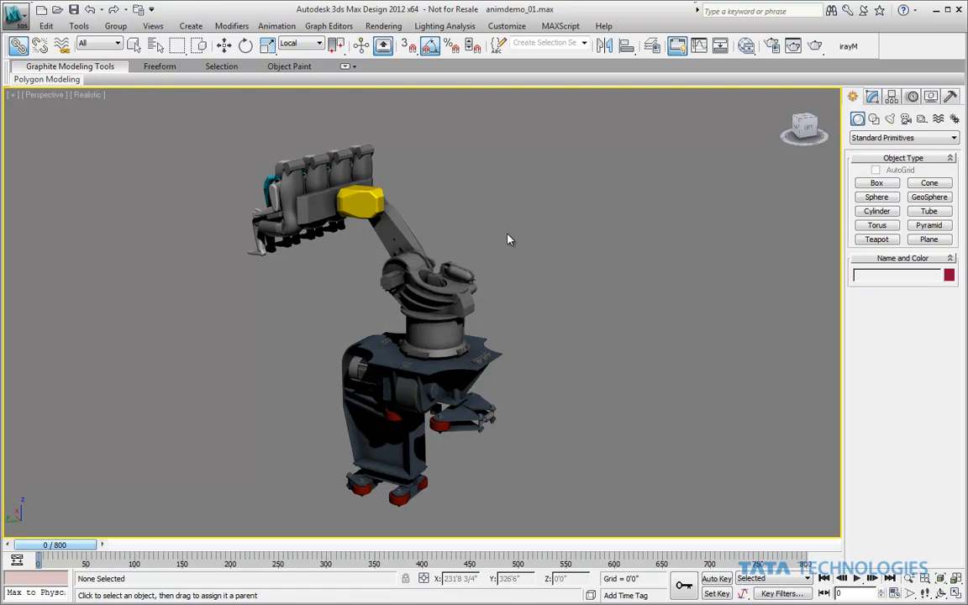
Step: Test-rotate the rotary body and the Axis 2 arm to check their linked parts follow, undoing each rotation and clearing the selection
click(451, 291)
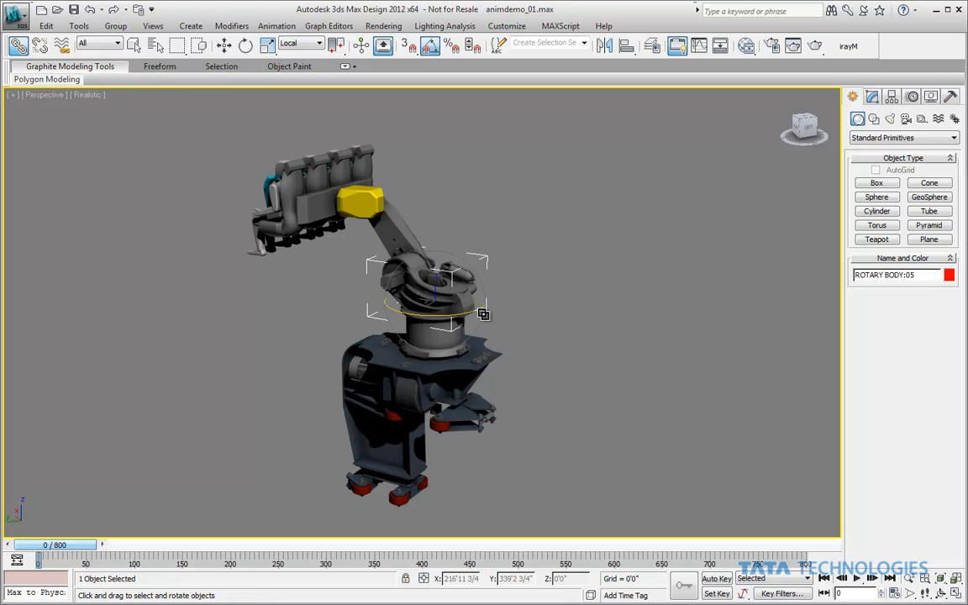
key(e)
drag(468, 312, 419, 313)
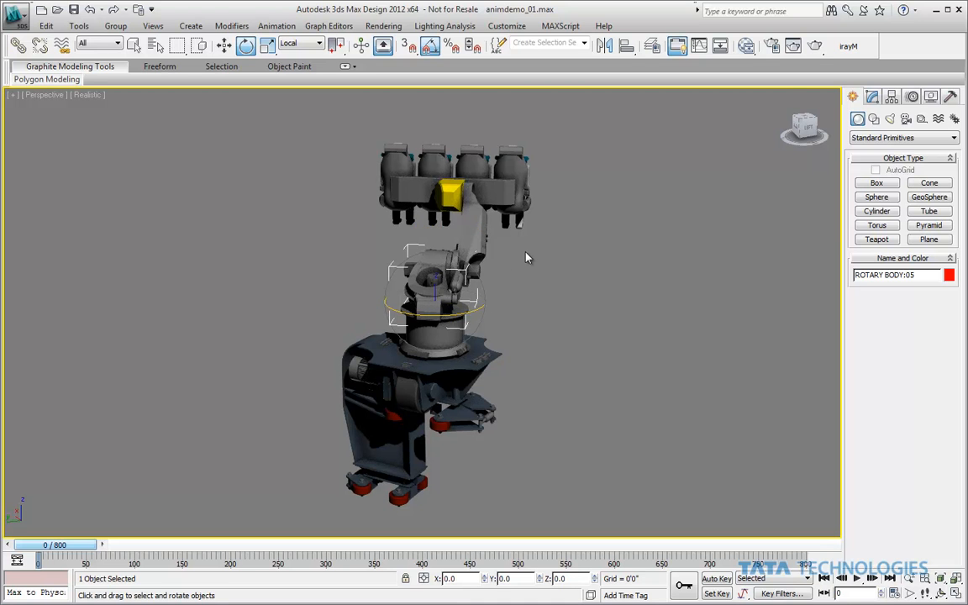
key(ctrl+z)
click(403, 234)
drag(385, 209, 405, 205)
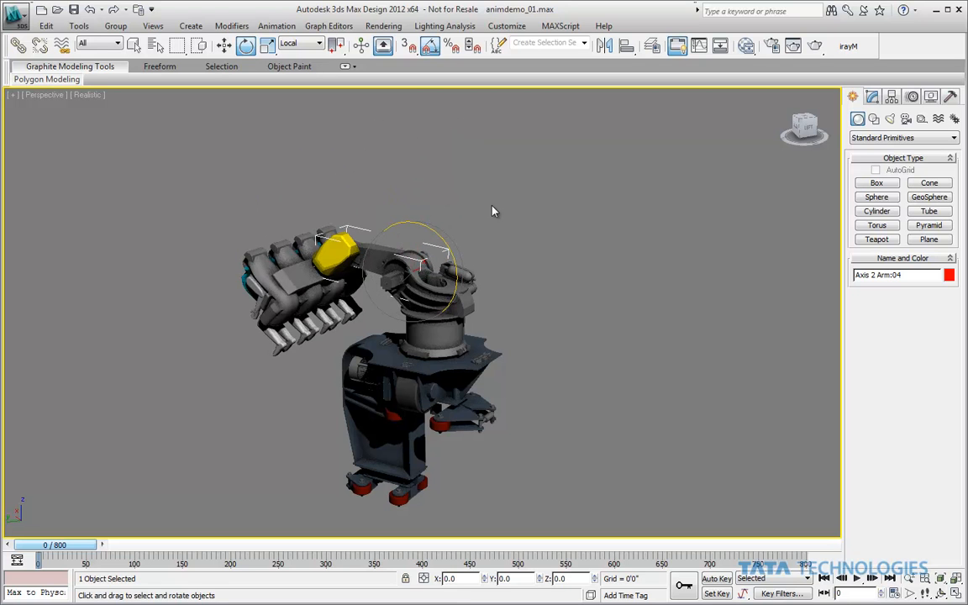
key(ctrl+z)
click(505, 223)
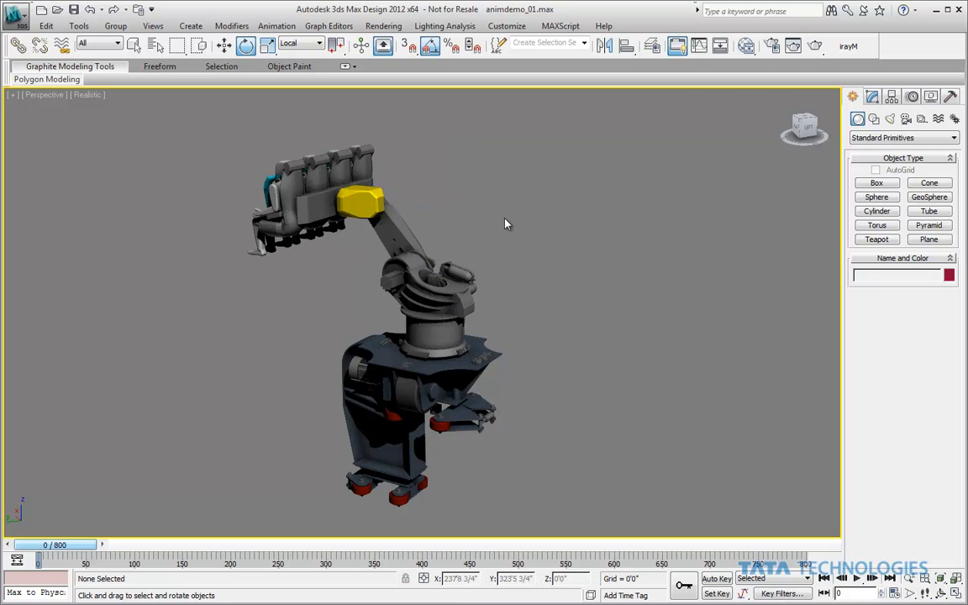
Step: Select the robot's base with all its linked parts as the Robo Arm named selection set and clear the selection
double_click(440, 334)
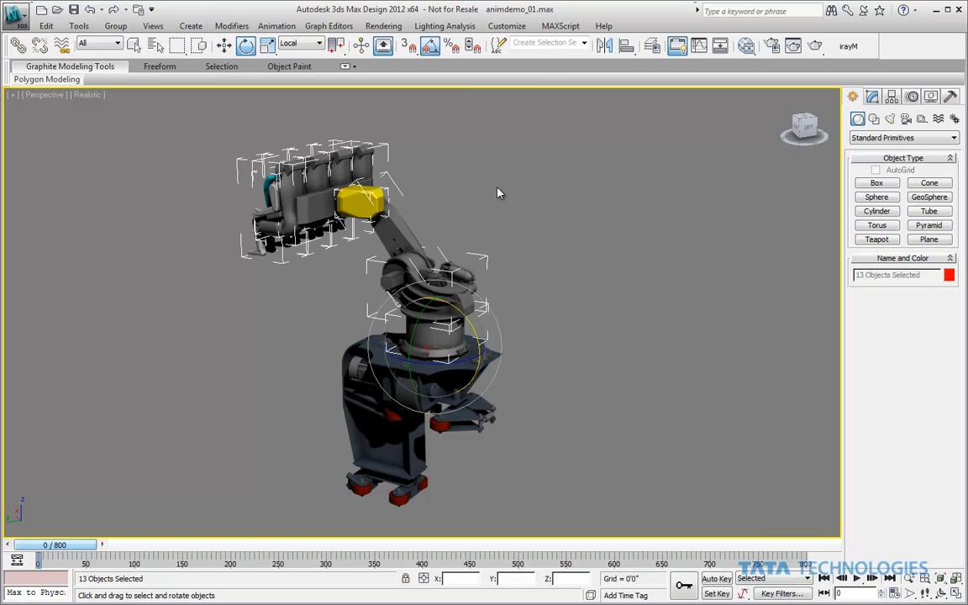
click(534, 45)
click(546, 333)
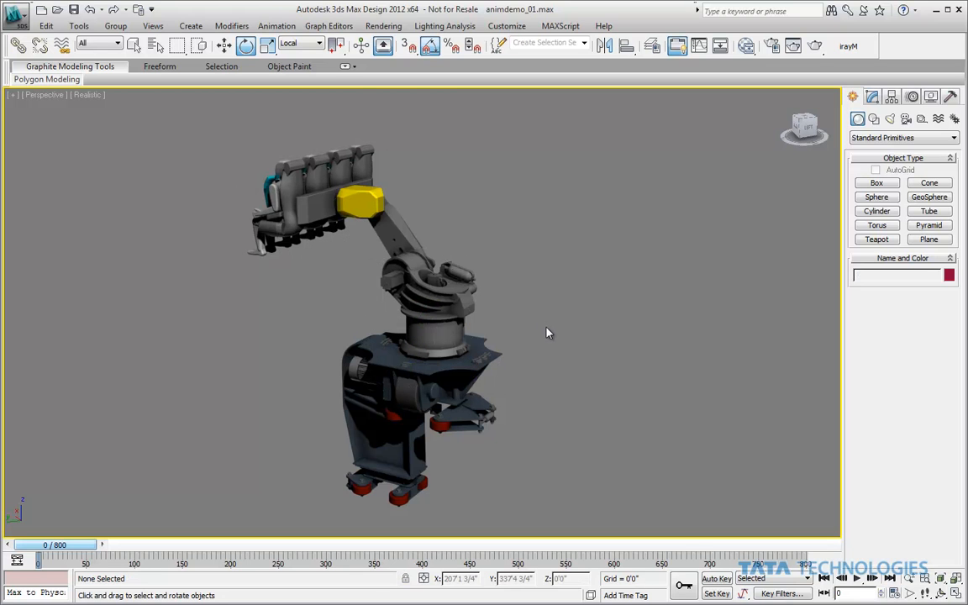
Step: Turn on Auto Key mode and choose Robo Arm as the selection set for keying, with the timeline at frame 0
click(716, 580)
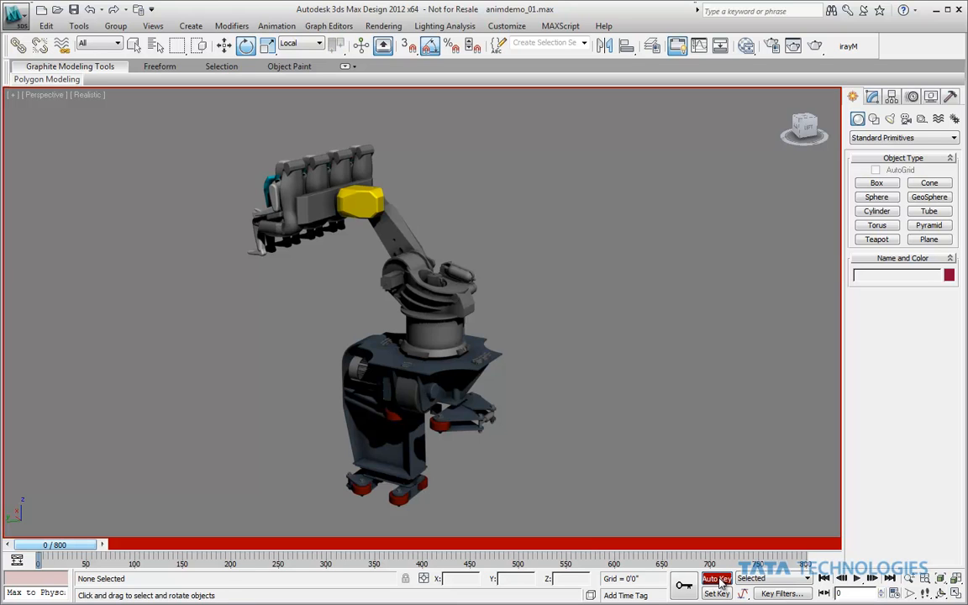
click(771, 579)
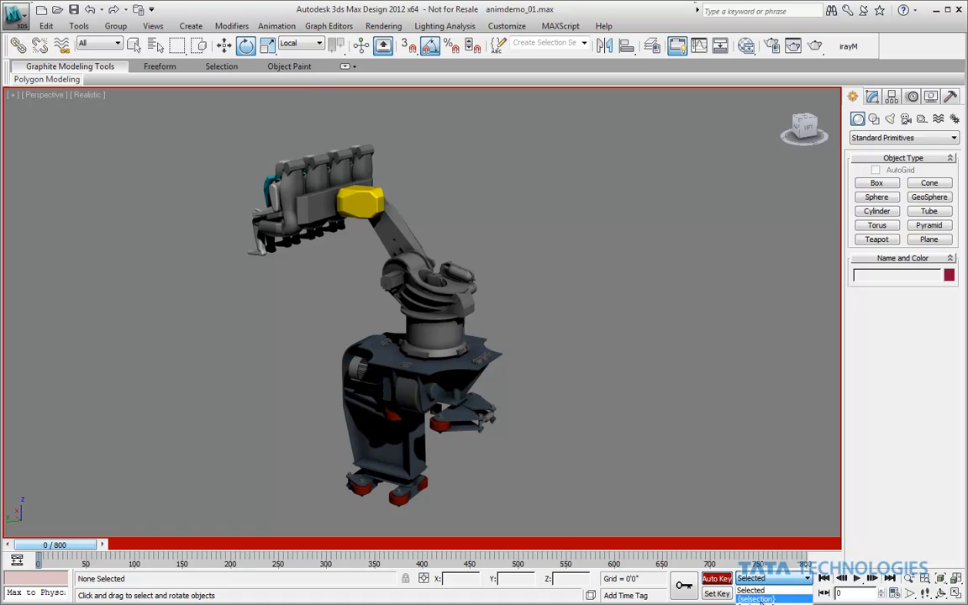
click(756, 598)
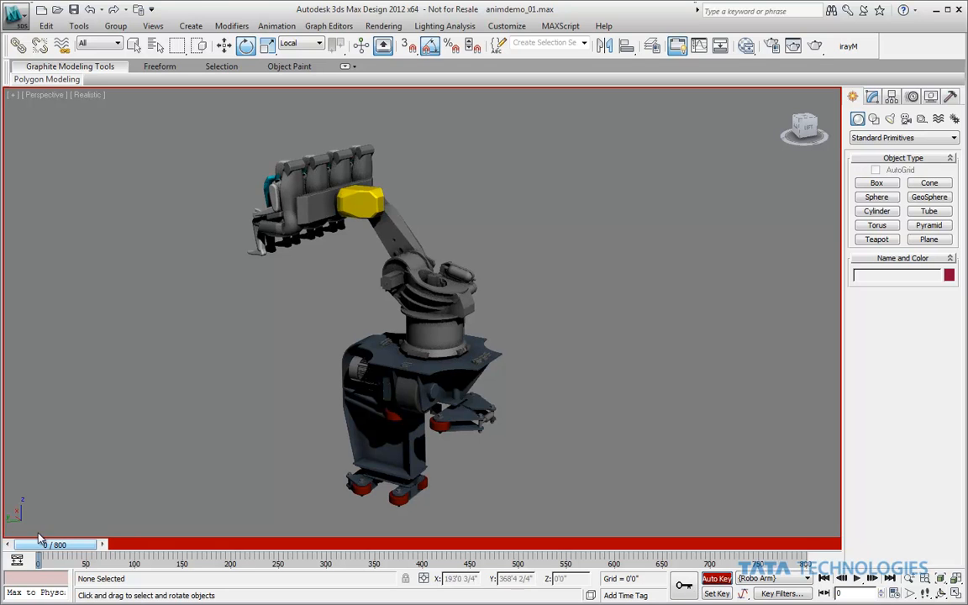
mouse_move(38, 546)
mouse_down()
mouse_move(65, 548)
mouse_move(38, 548)
mouse_up()
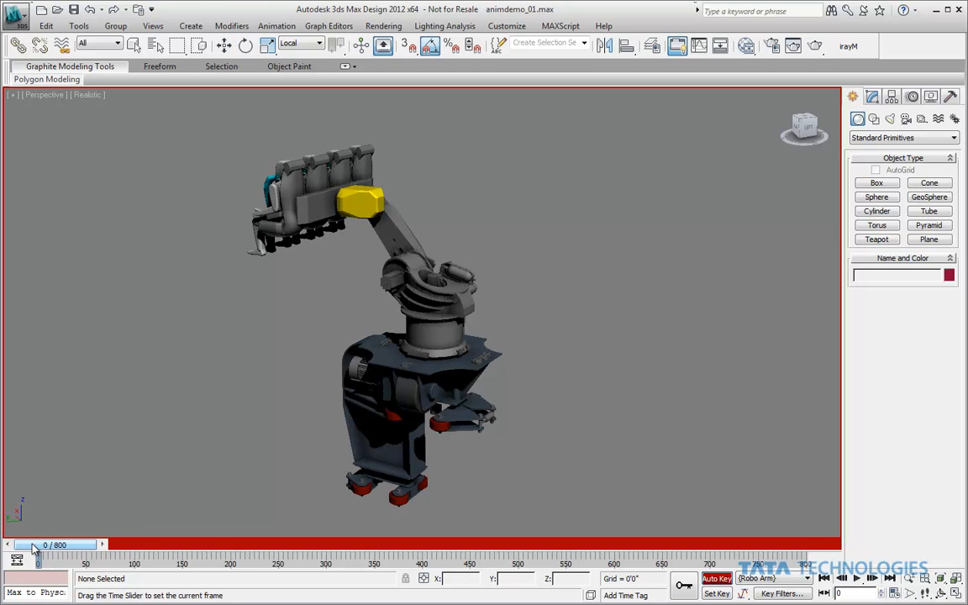
key(e)
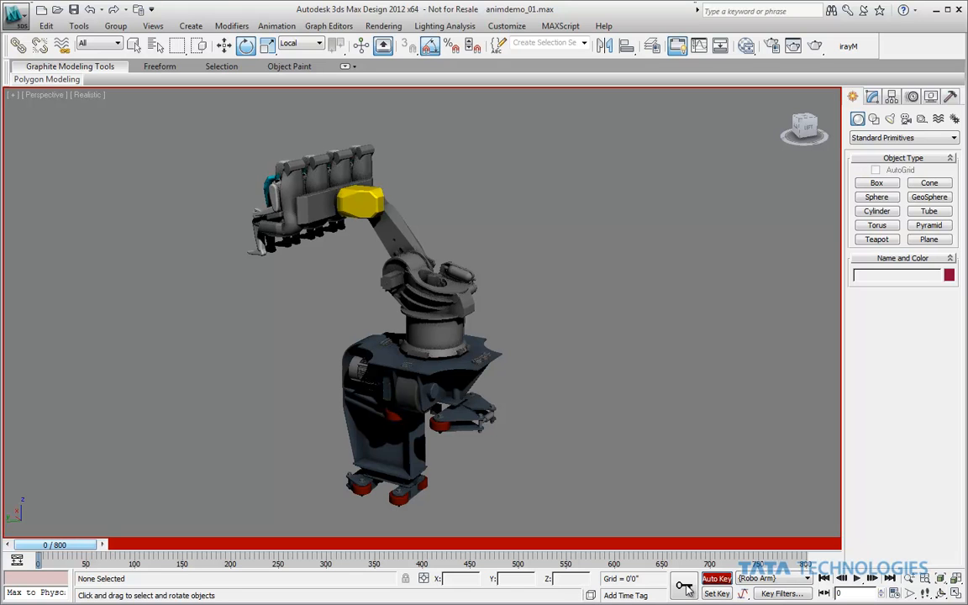
Step: At frame 50, rotate the Axis 2 arm downward and counter-rotate the yellow Axis 3 part to bring the seats upright
drag(72, 548, 116, 546)
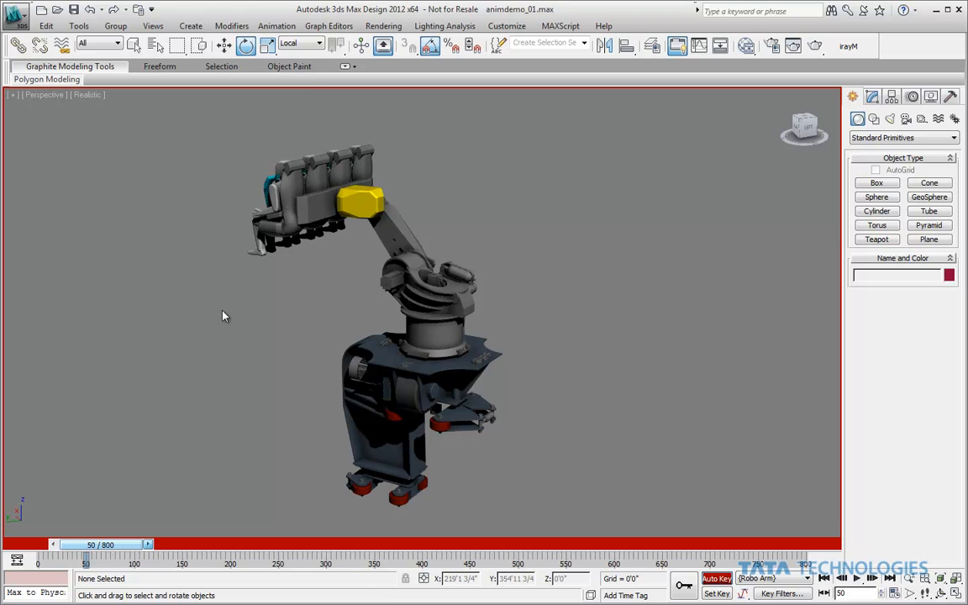
click(401, 242)
drag(453, 256, 419, 206)
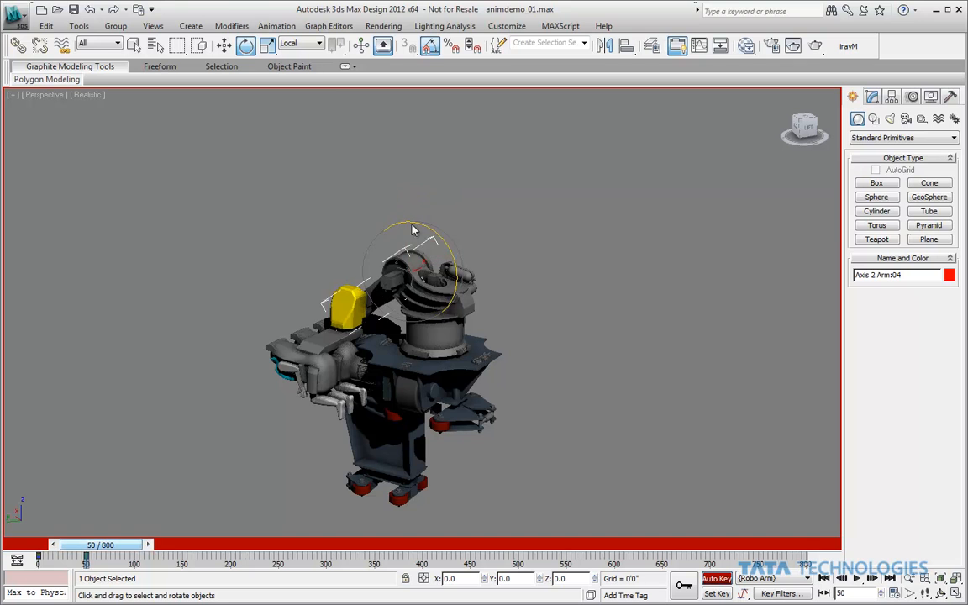
click(340, 301)
drag(359, 268, 398, 325)
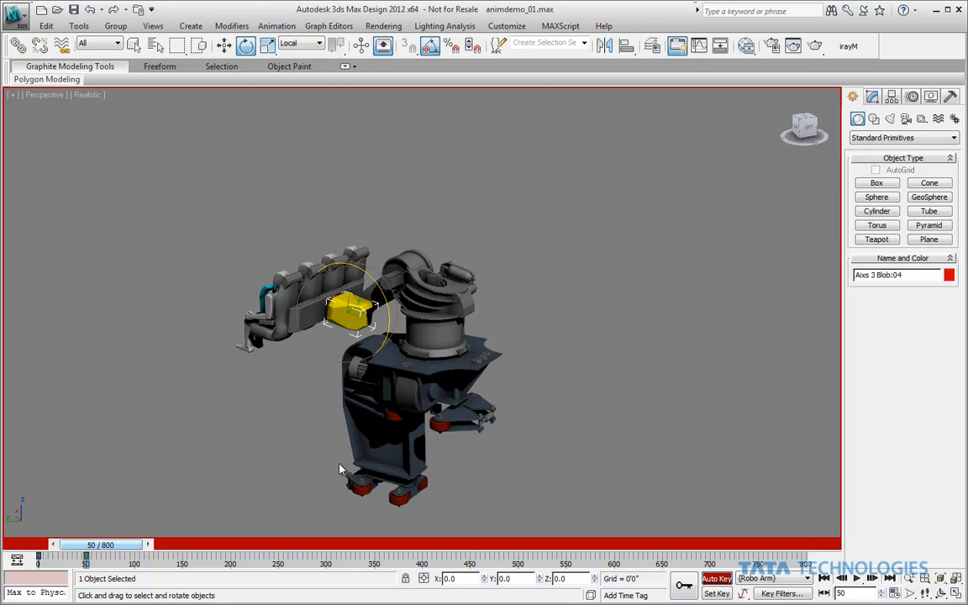
click(294, 452)
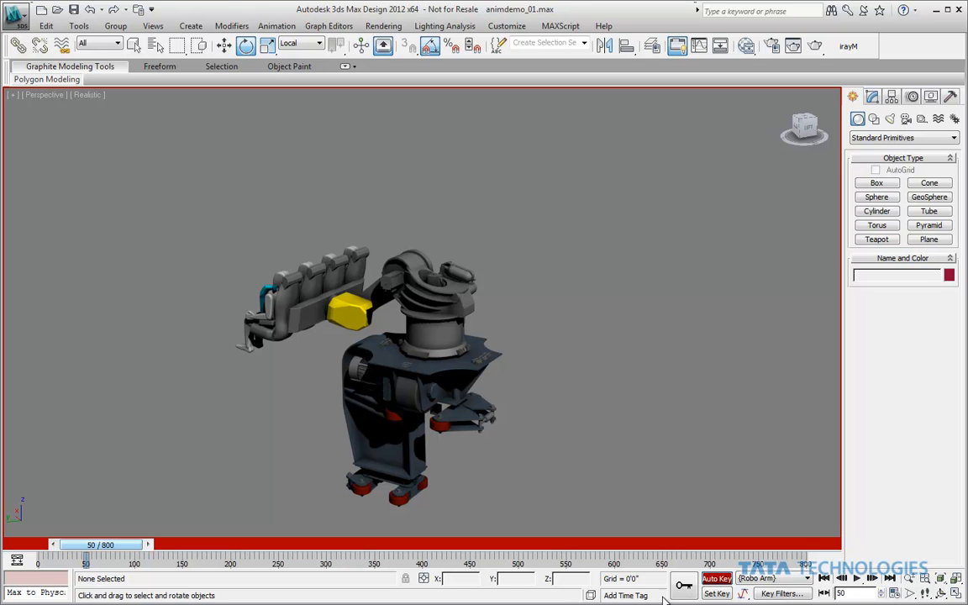
Step: Limit the key filters to Rotation by disabling Position, Scale and IK Parameters
click(802, 594)
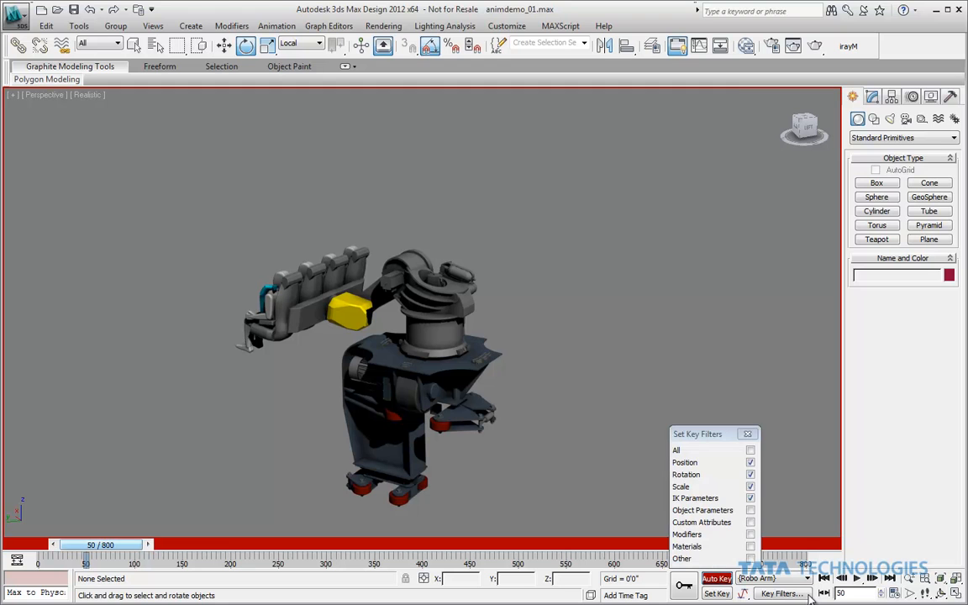
click(751, 462)
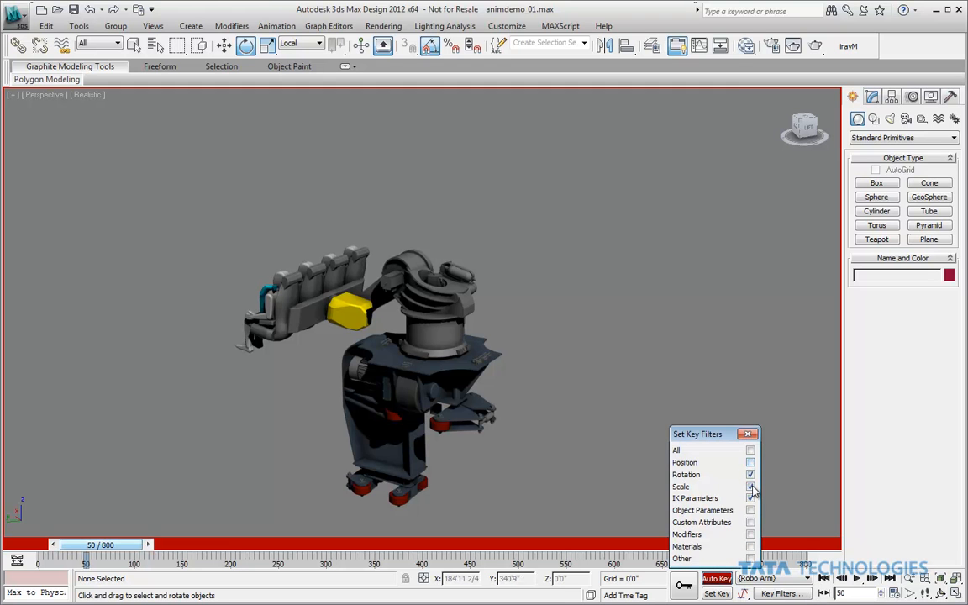
click(750, 499)
click(751, 487)
click(749, 435)
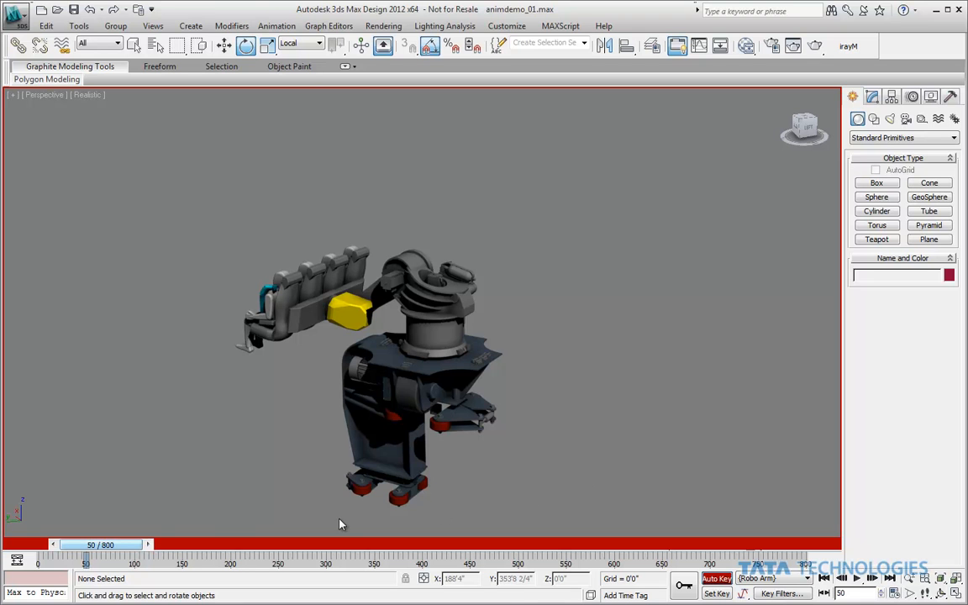
Step: At frame 100, raise the Axis 2 arm and counter-rotate the yellow Axis 3 part to keep the seats upright
drag(99, 544, 134, 546)
click(101, 545)
click(101, 544)
click(101, 544)
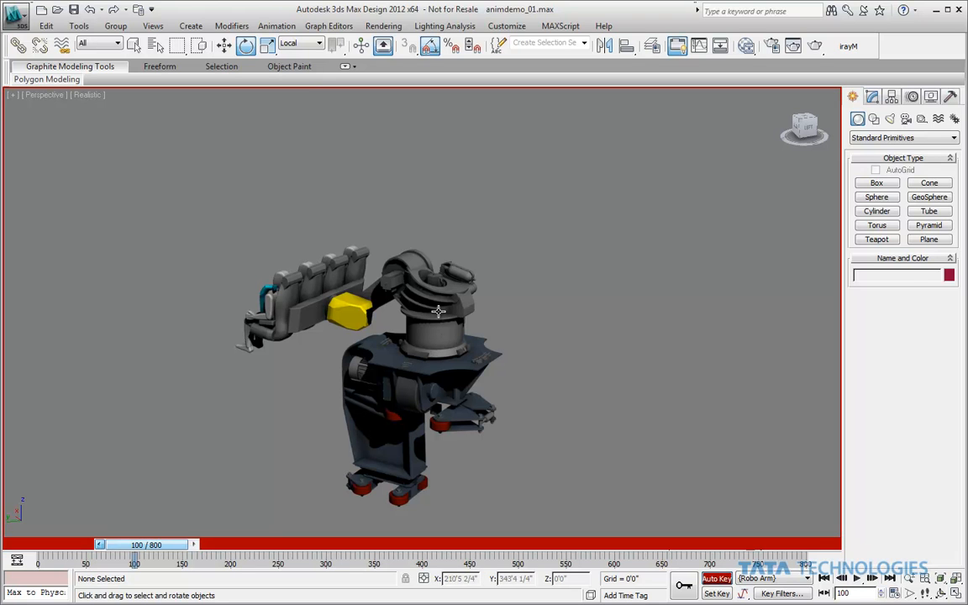
click(395, 275)
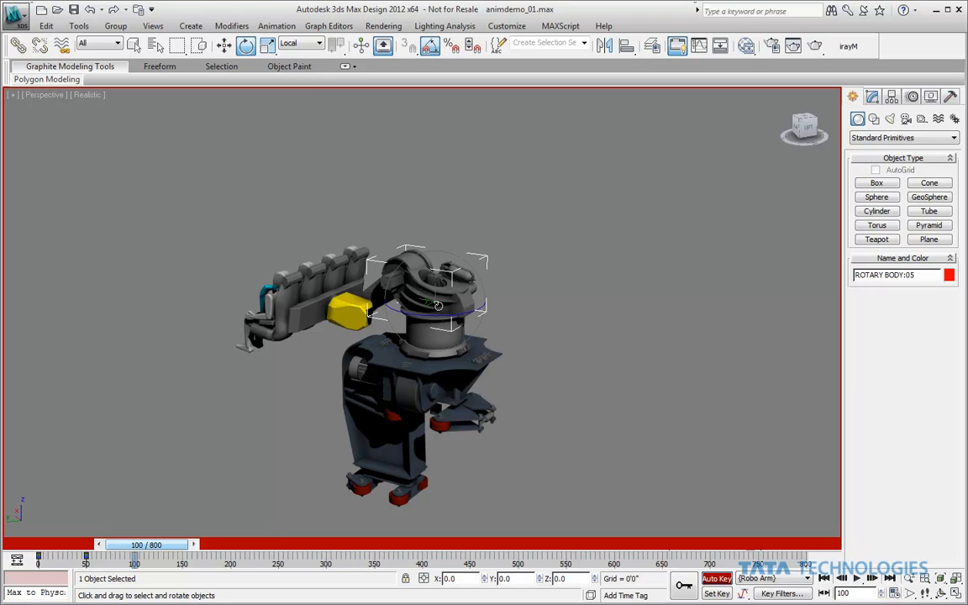
click(374, 296)
drag(443, 241, 472, 288)
click(359, 222)
drag(388, 221, 392, 159)
Step: At frame 100, roll the seat support bracket sideways, swing the rotary body around, and clear the selection
click(317, 209)
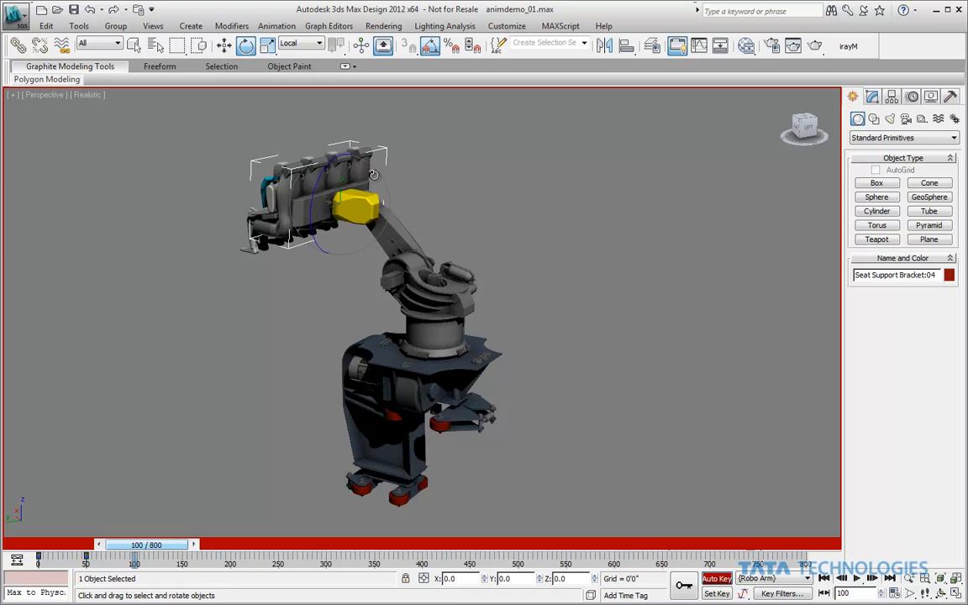
drag(300, 154, 330, 159)
click(387, 277)
drag(424, 279, 409, 317)
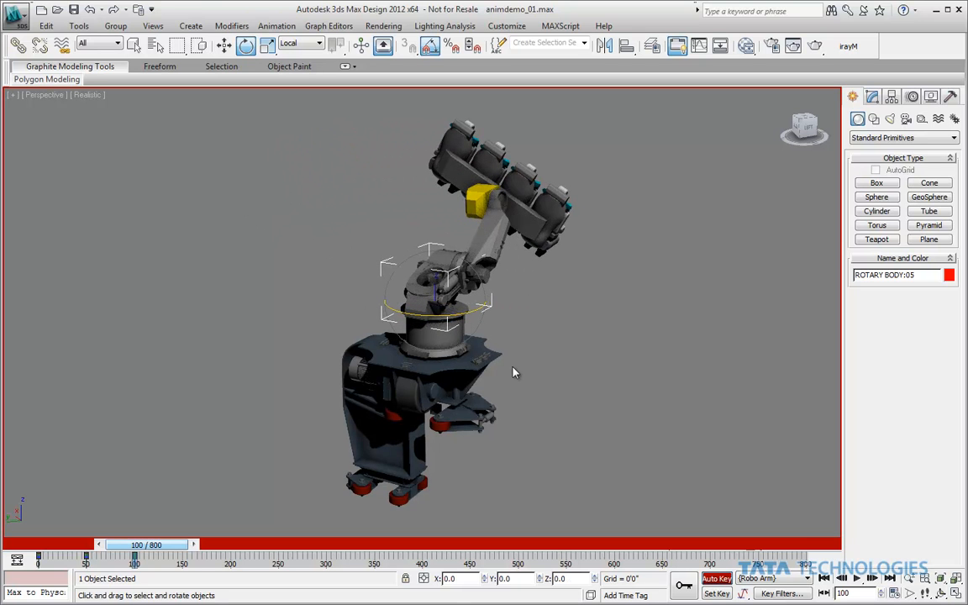
click(567, 377)
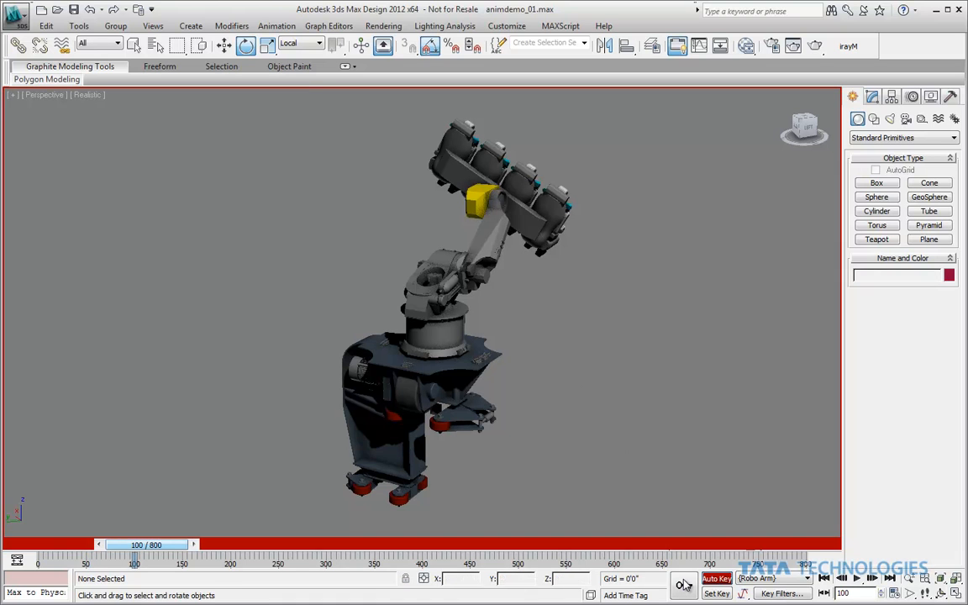
Step: At frame 150, swing the rotary body further around so the seats face outward and lower the Axis 2 arm to nearly horizontal
drag(172, 547, 224, 562)
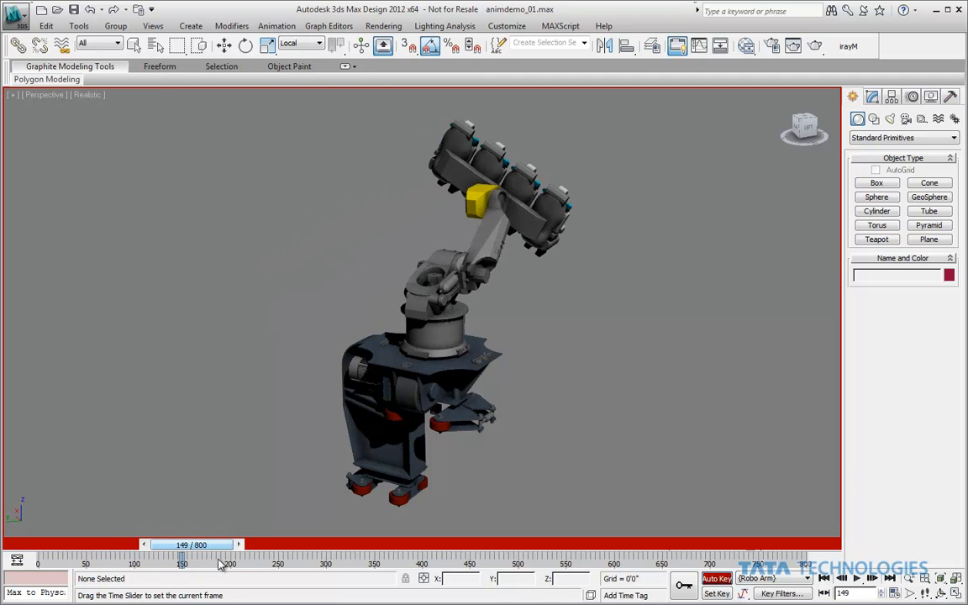
key(e)
click(239, 547)
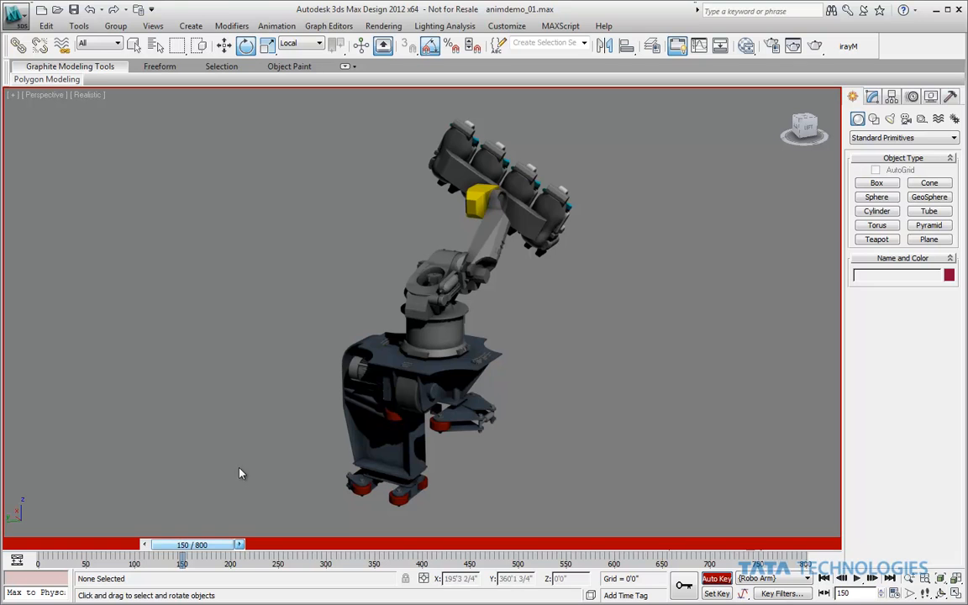
click(405, 285)
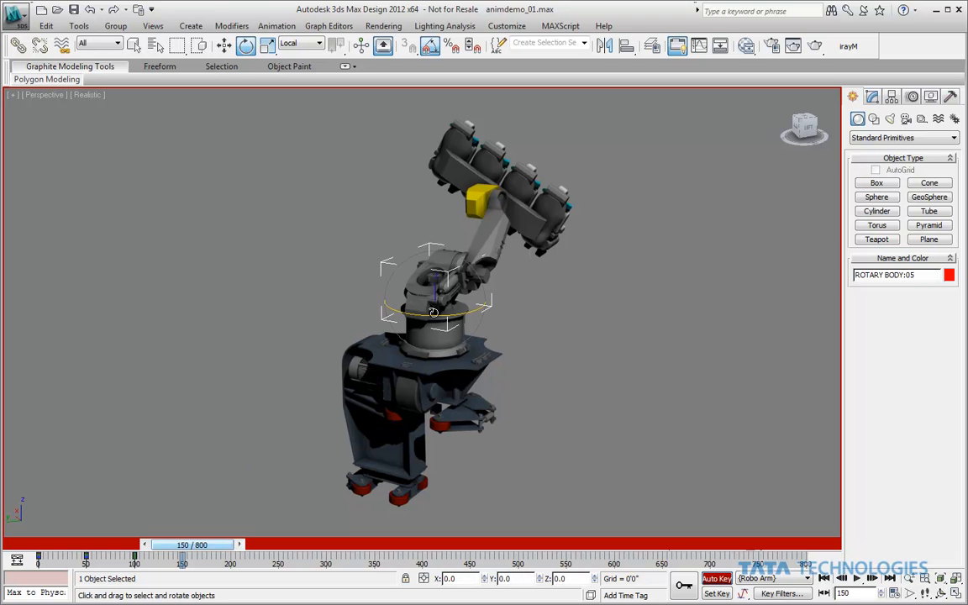
drag(388, 278, 394, 283)
drag(428, 317, 374, 309)
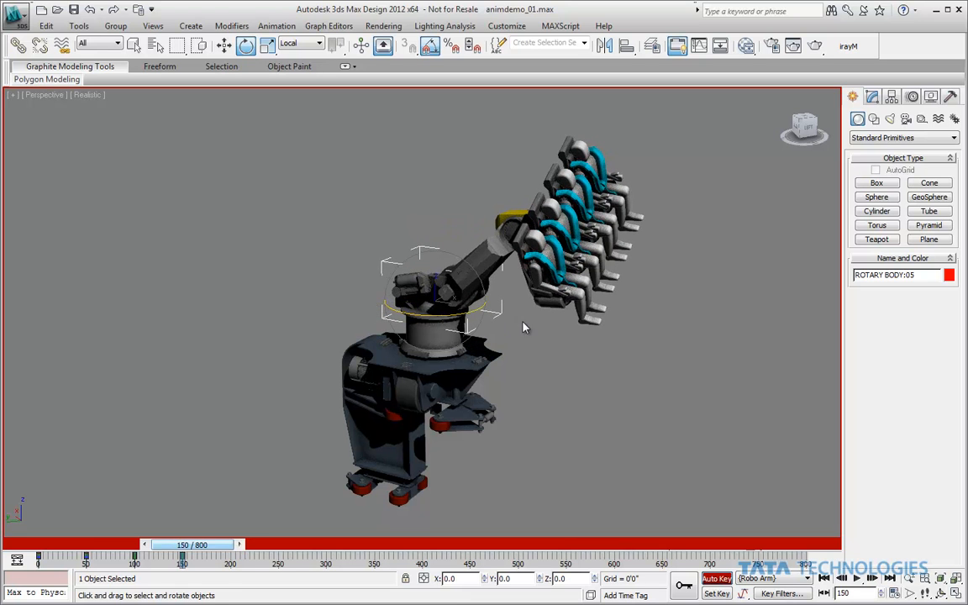
click(484, 254)
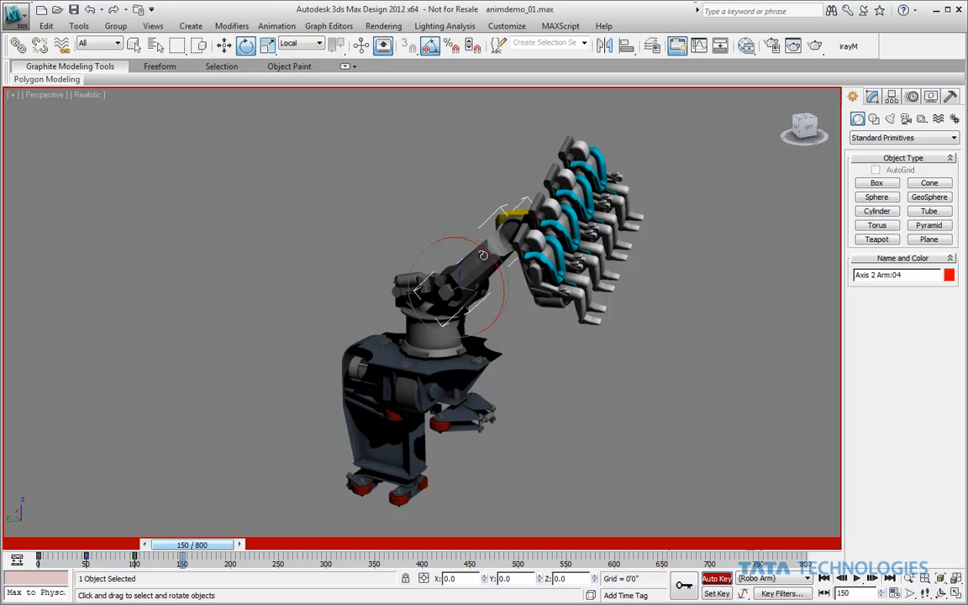
drag(487, 253, 505, 279)
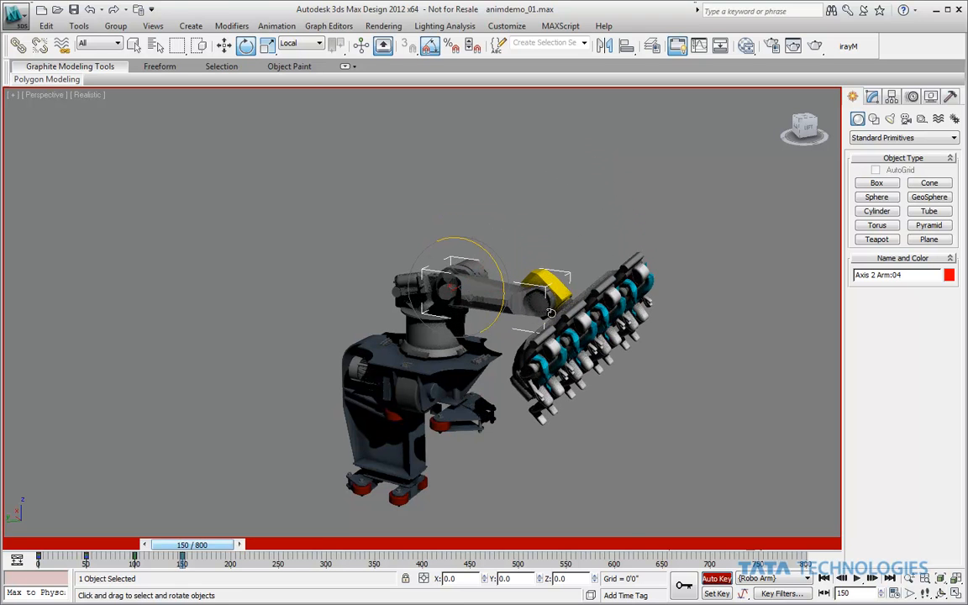
Step: At frame 150, roll the seat support bracket around its axis and tilt the yellow Axis 3 part upward by about 25 degrees
click(552, 316)
drag(524, 256, 596, 313)
click(546, 275)
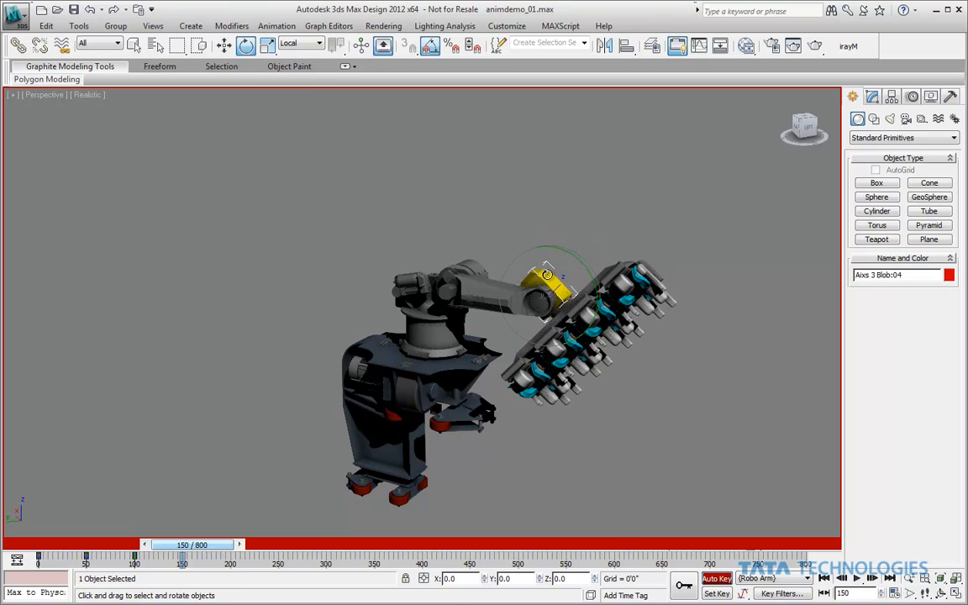
drag(581, 262, 568, 250)
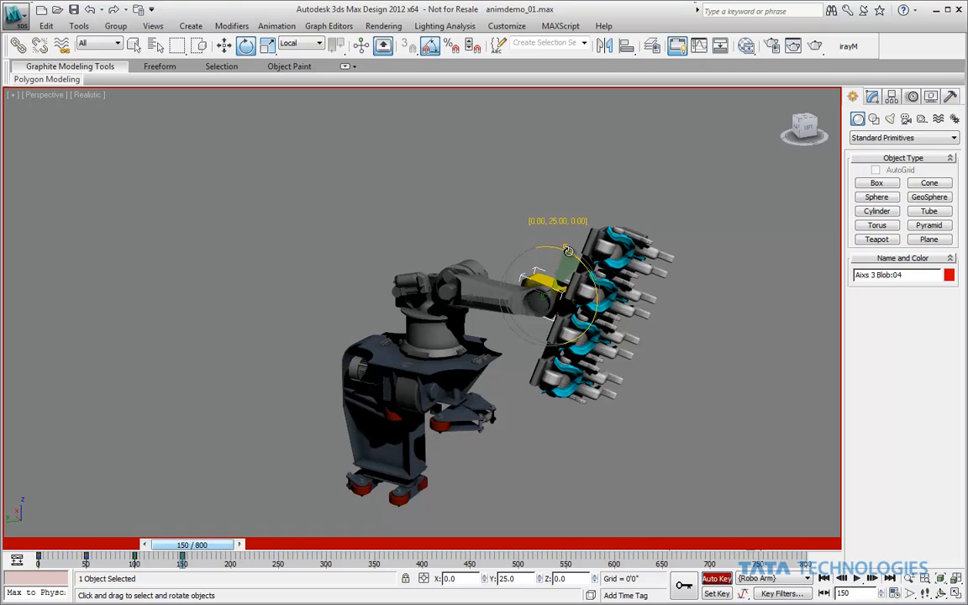
Step: At frame 150, lower the Axis 2 arm further, counter-rotate the yellow Axis 3 part until the seat row stands nearly vertical, and clear the selection
click(429, 266)
drag(500, 270, 544, 309)
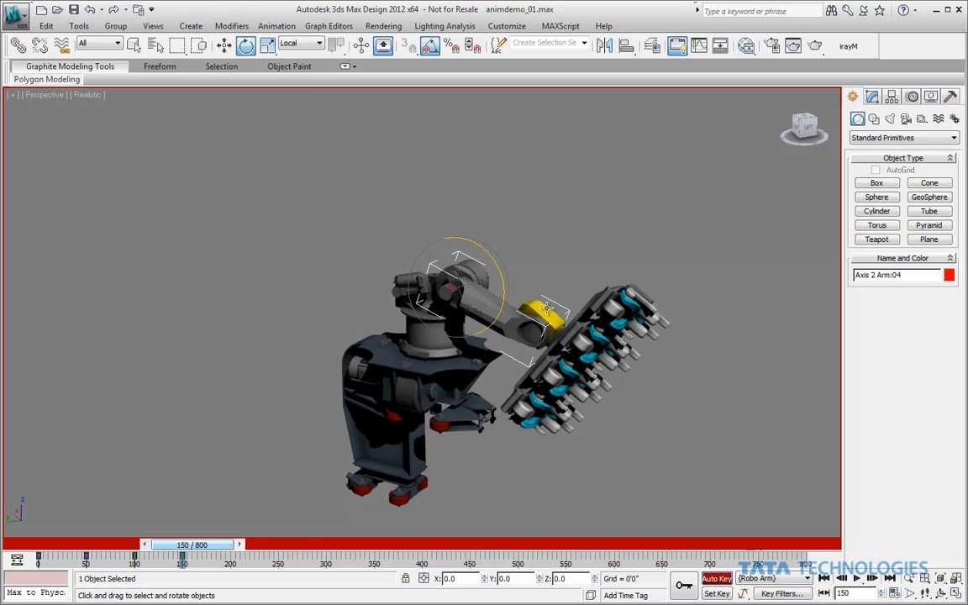
click(543, 310)
drag(513, 258, 543, 275)
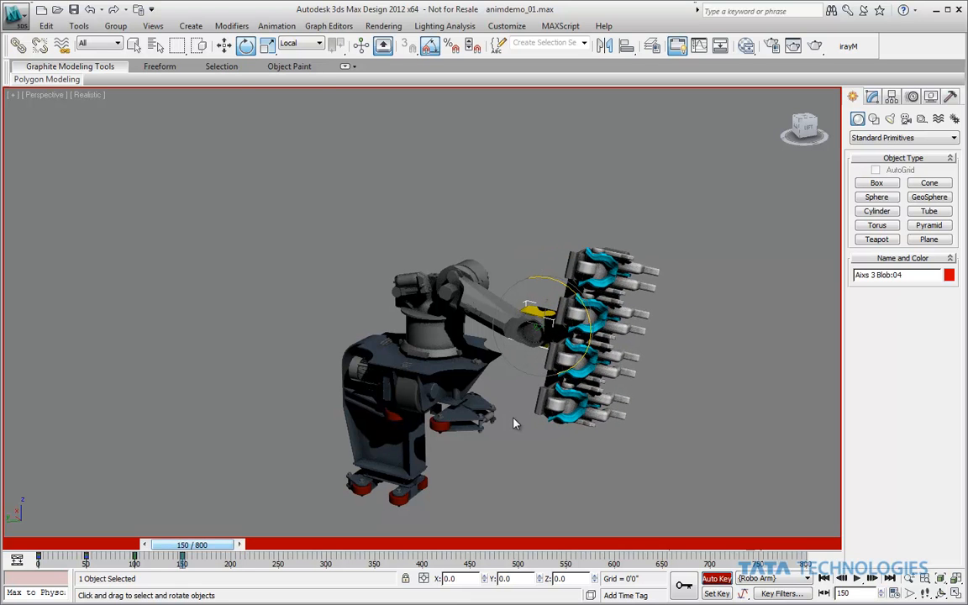
click(558, 449)
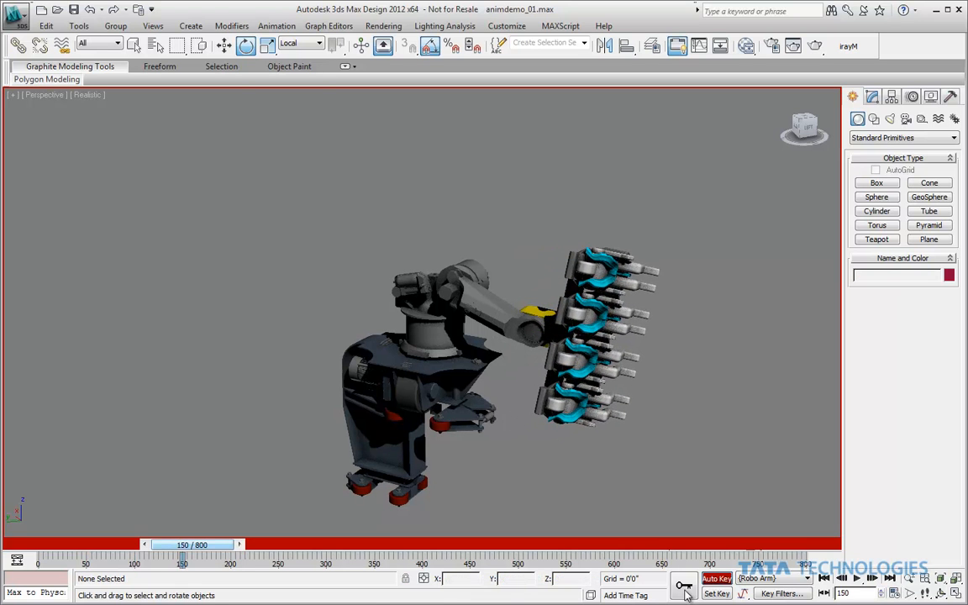
Step: Tilt the yellow Axis 3 part slightly at frame 7, and preview the early motion by scrubbing forward and back to frame 0
drag(198, 547, 57, 595)
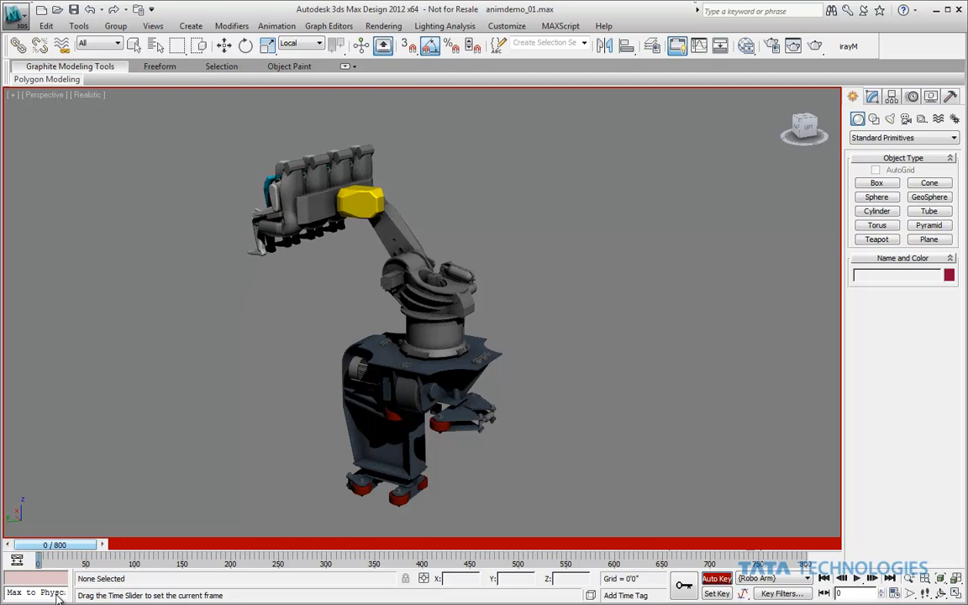
key(e)
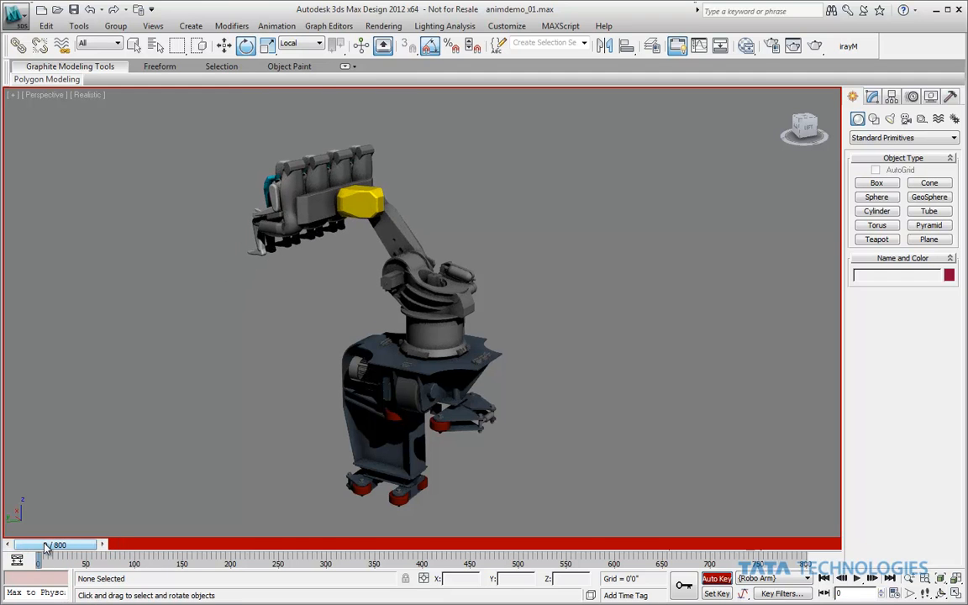
drag(48, 548, 55, 547)
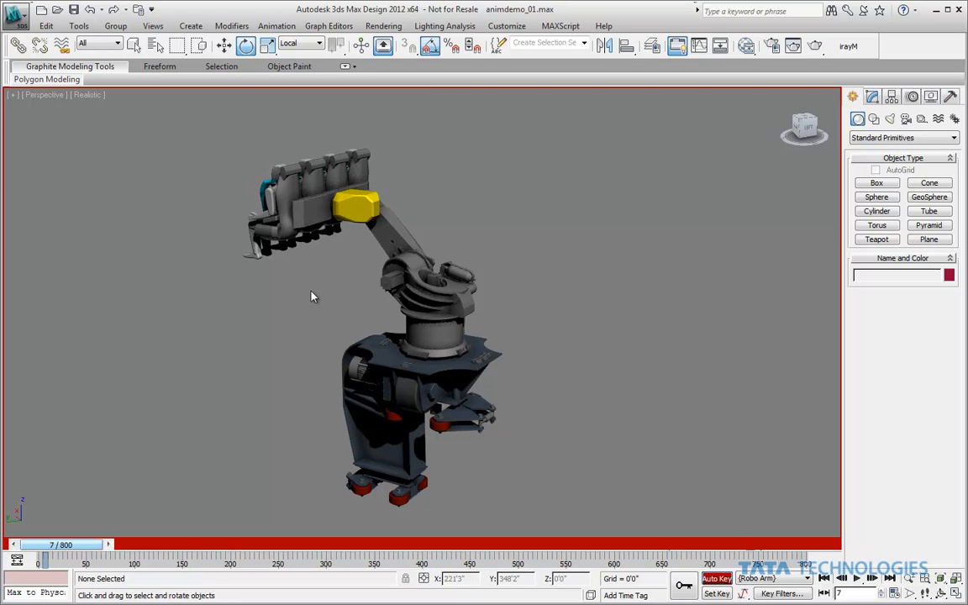
click(354, 202)
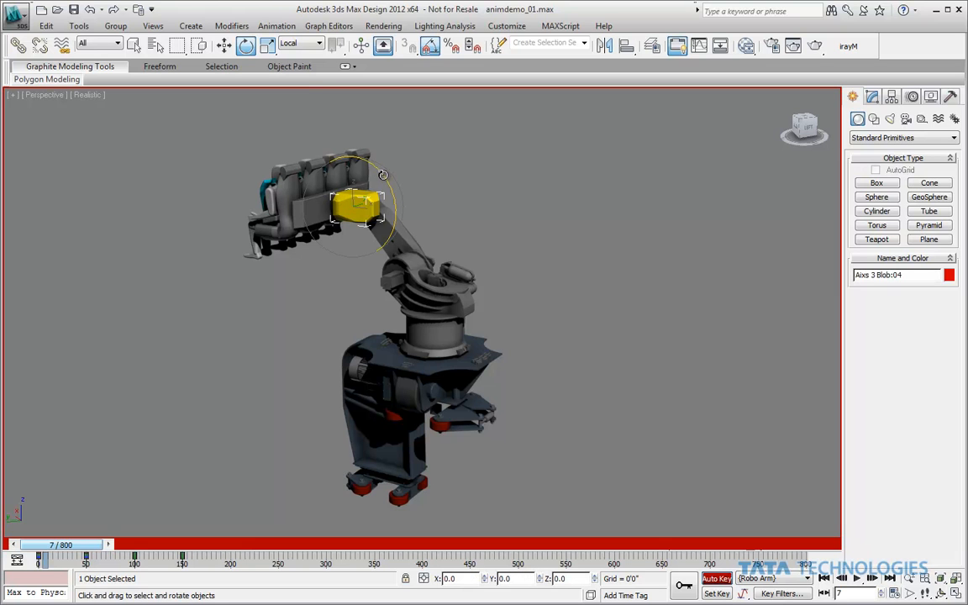
drag(384, 175, 385, 177)
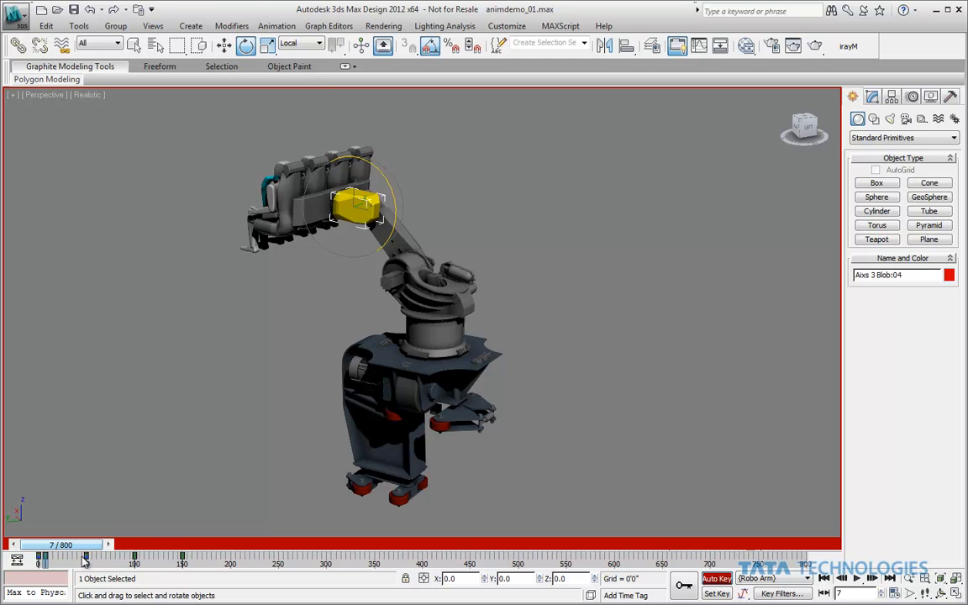
drag(60, 546, 123, 542)
drag(128, 541, 29, 567)
key(e)
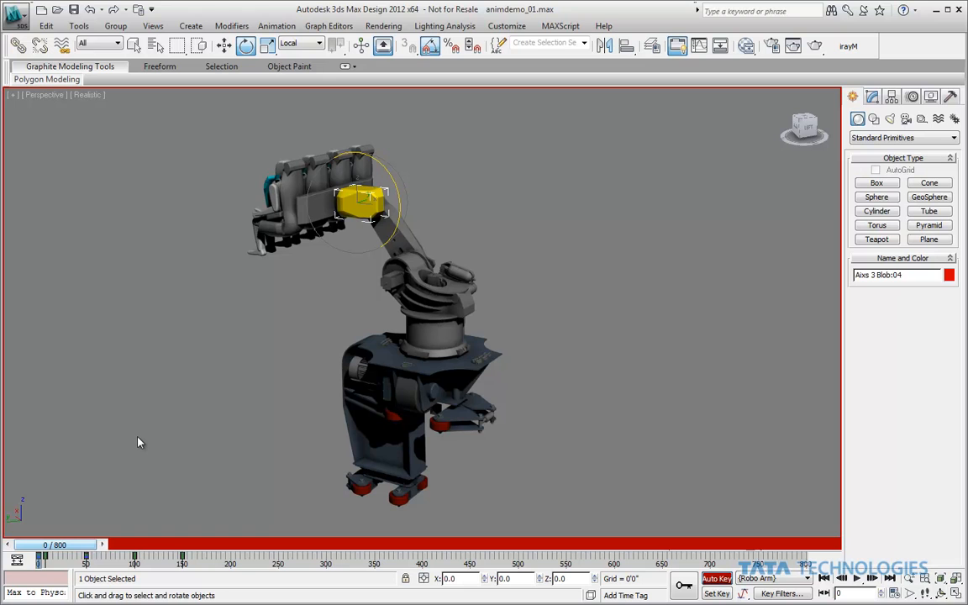